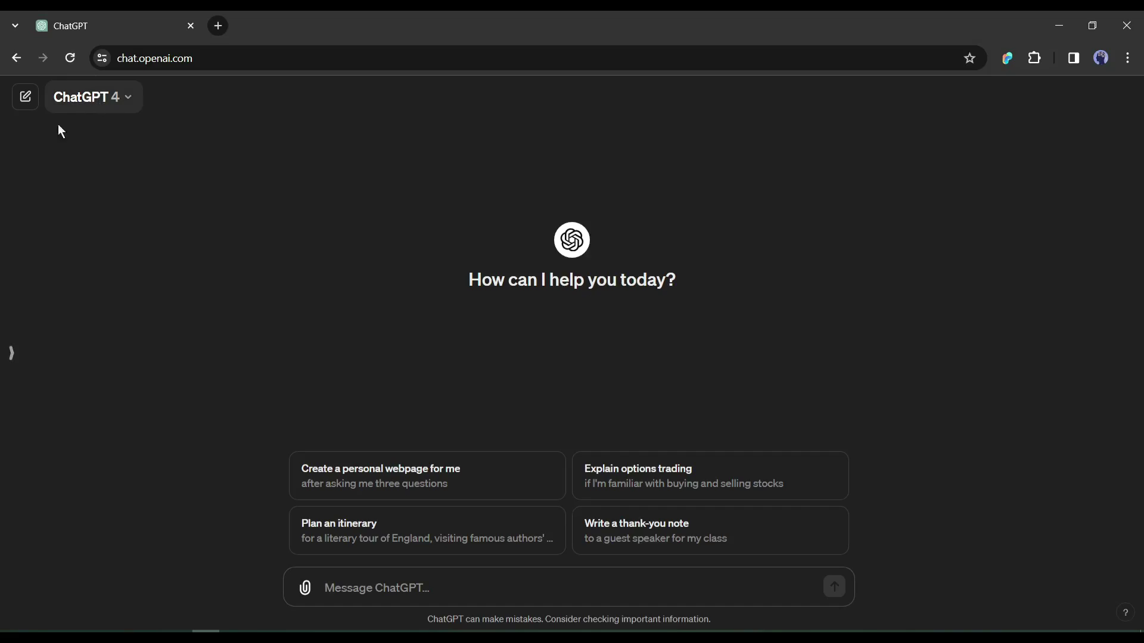
Find Midjourney Prompter under Explore GPTs by searching 'midjourney', and start a chat with it
key(ctrl+shift+s)
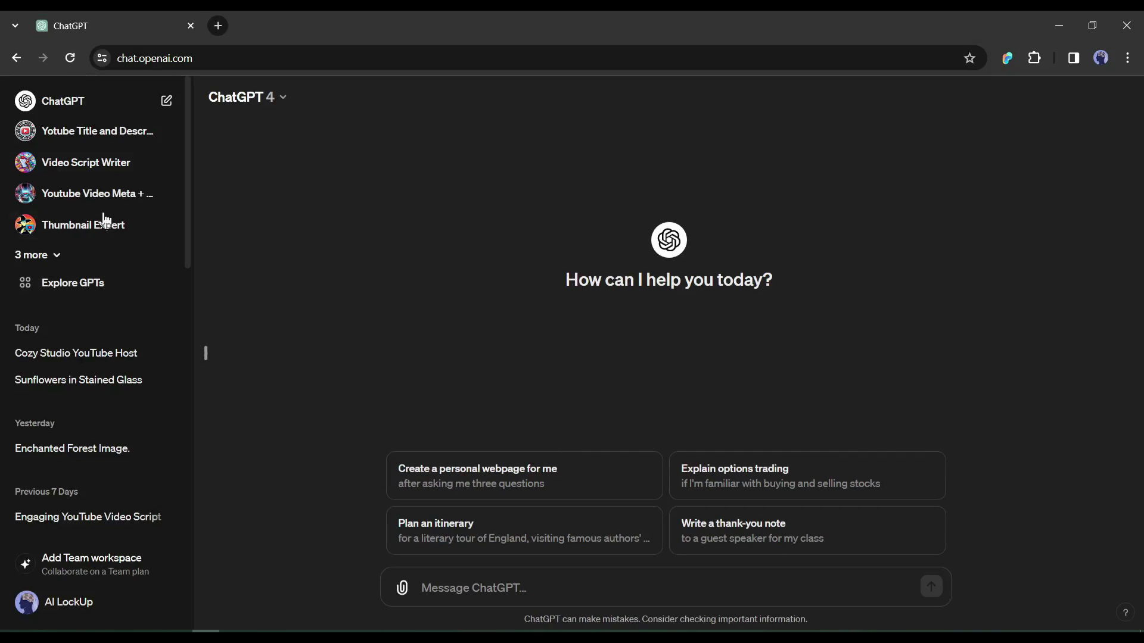
click(77, 295)
click(464, 251)
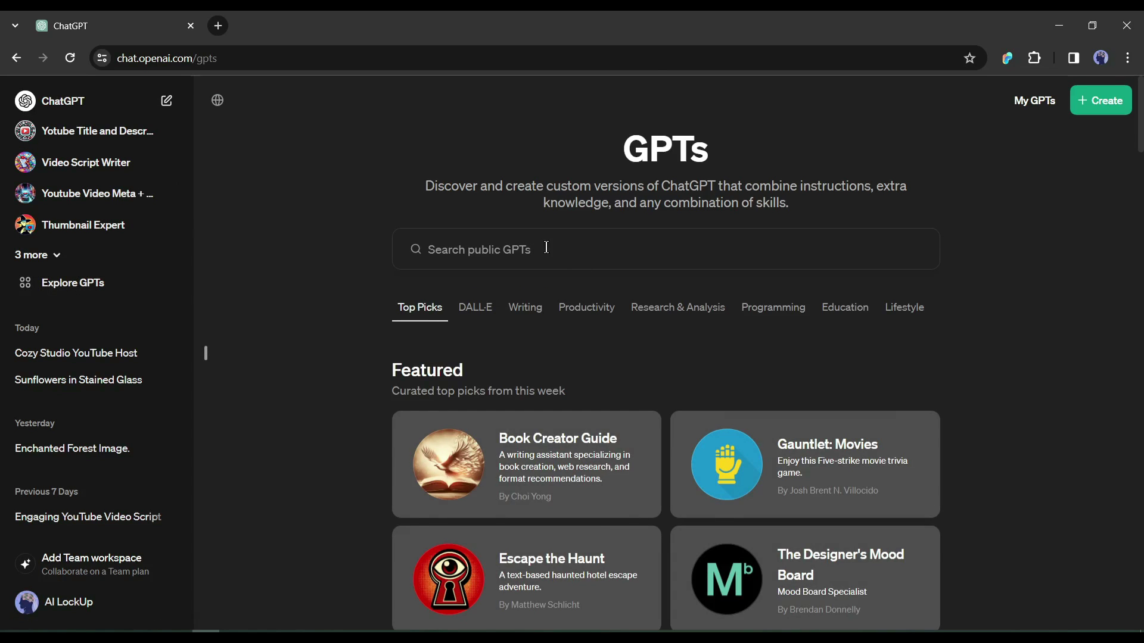
text(midjourney)
click(614, 313)
click(617, 558)
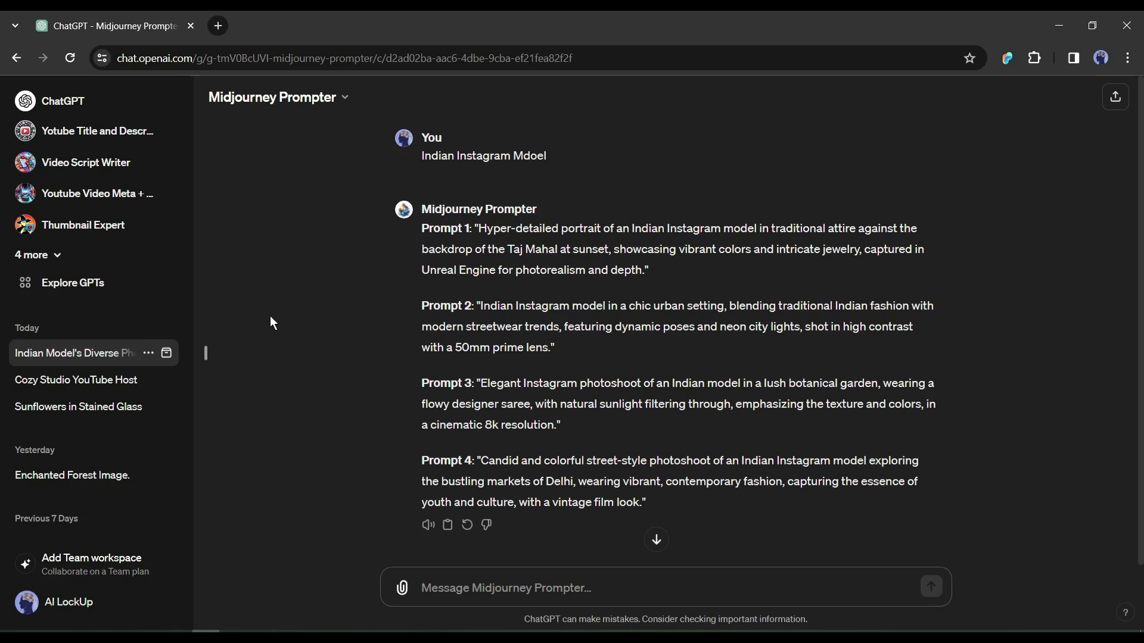
Google 'aiprm for chatgpt', open its Chrome Web Store listing, and check the installed extensions
click(222, 17)
click(441, 349)
text(AIPRM f)
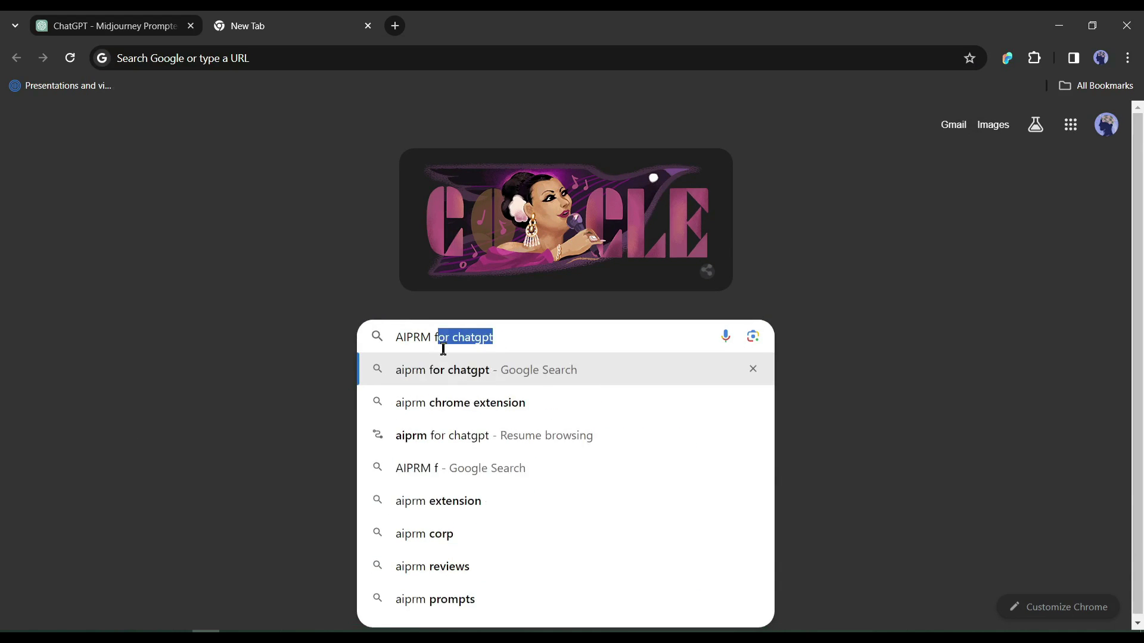
text(or)
key(Return)
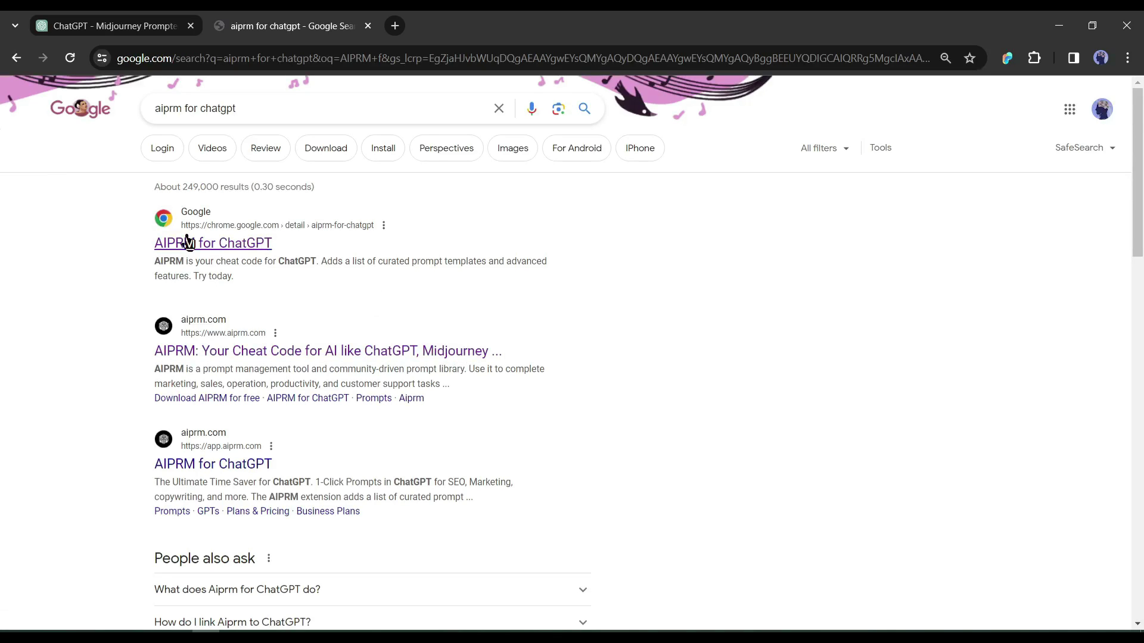
click(187, 242)
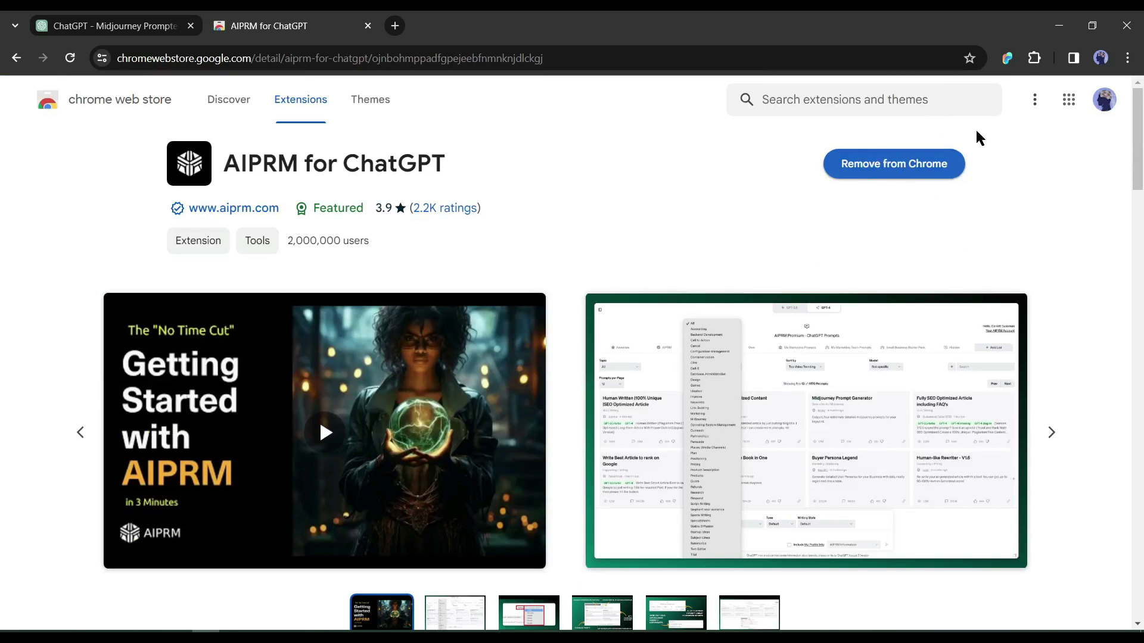
click(1033, 58)
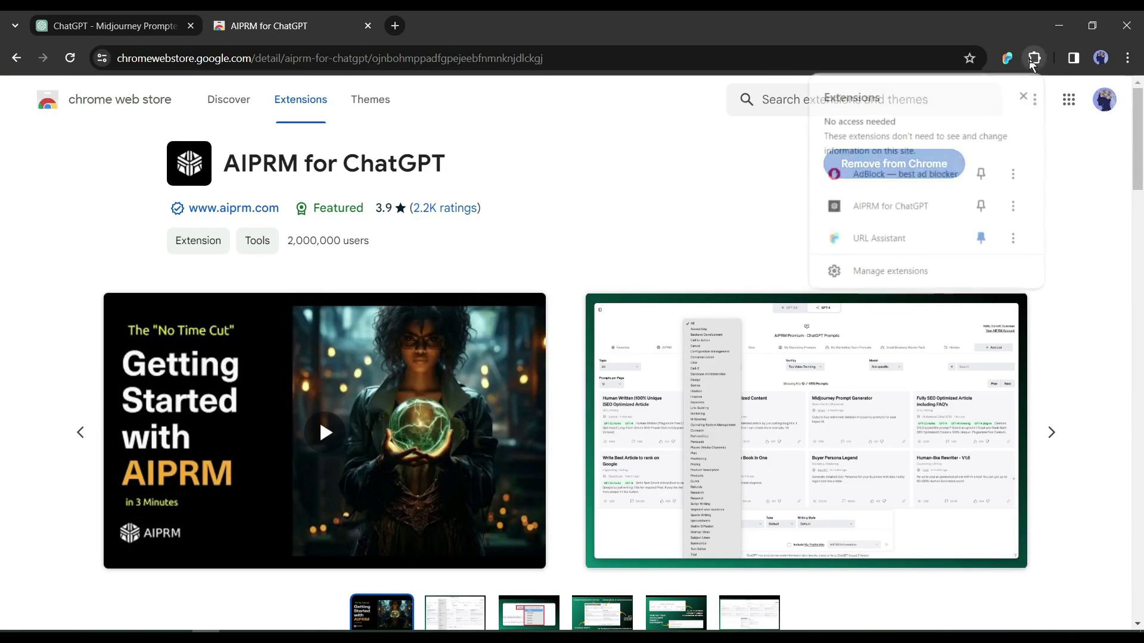
In a new ChatGPT tab, run AIPRM's Midjourney Prompt Generator on '25 years old Indian lady in classic Indian Attire'
click(865, 208)
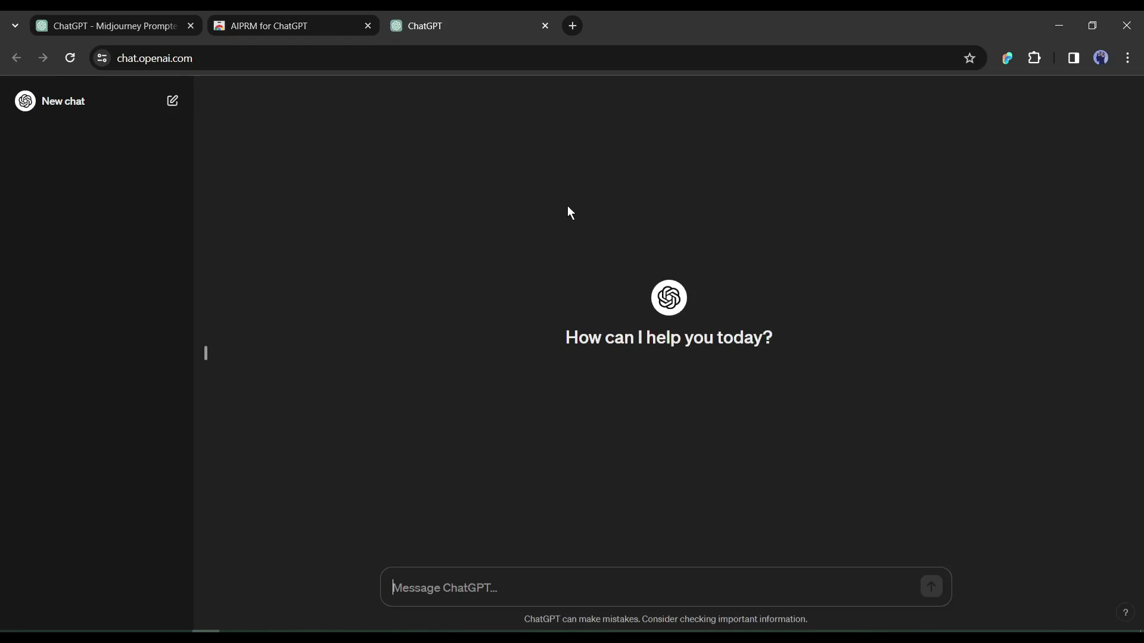
scroll(693, 322, down, 1)
scroll(692, 322, down, 2)
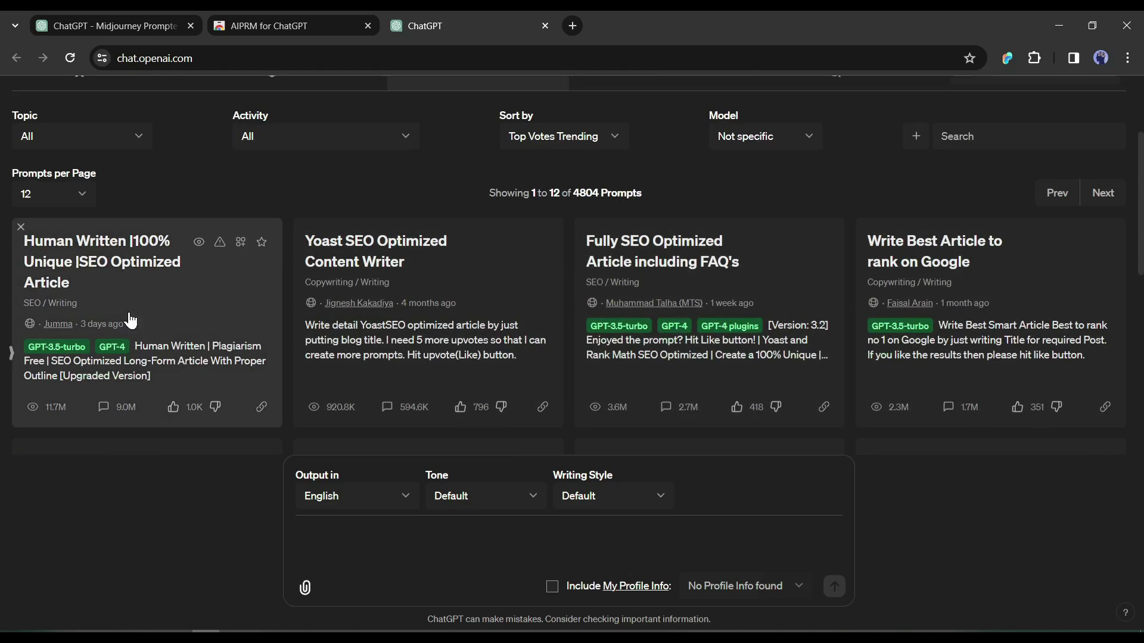
scroll(983, 358, up, 2)
click(1007, 217)
text(id)
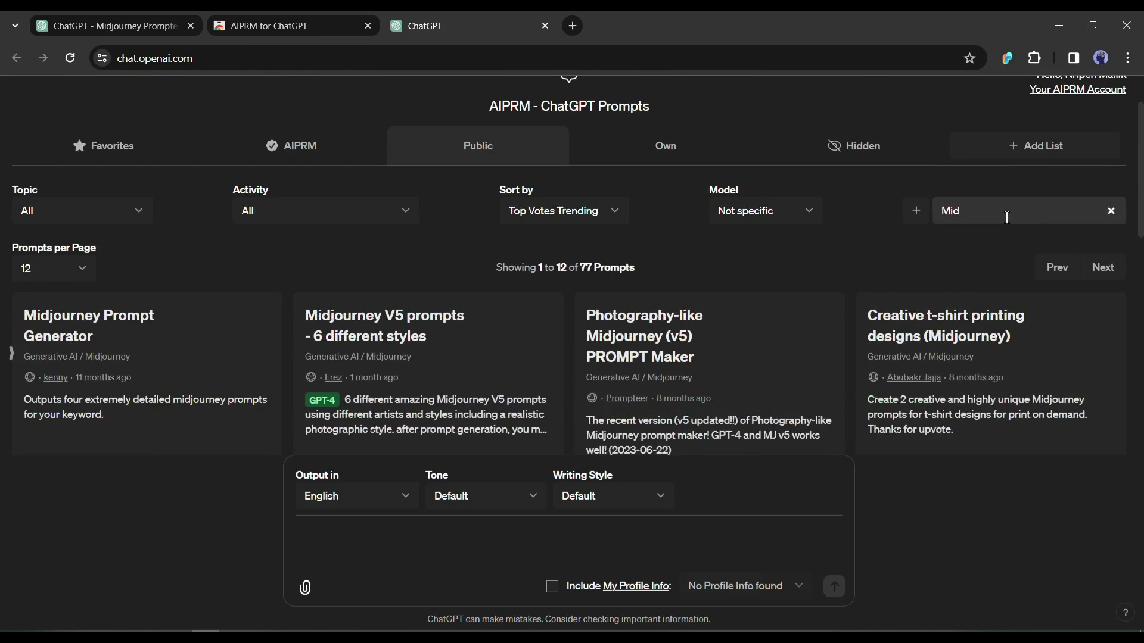
scroll(264, 408, down, 2)
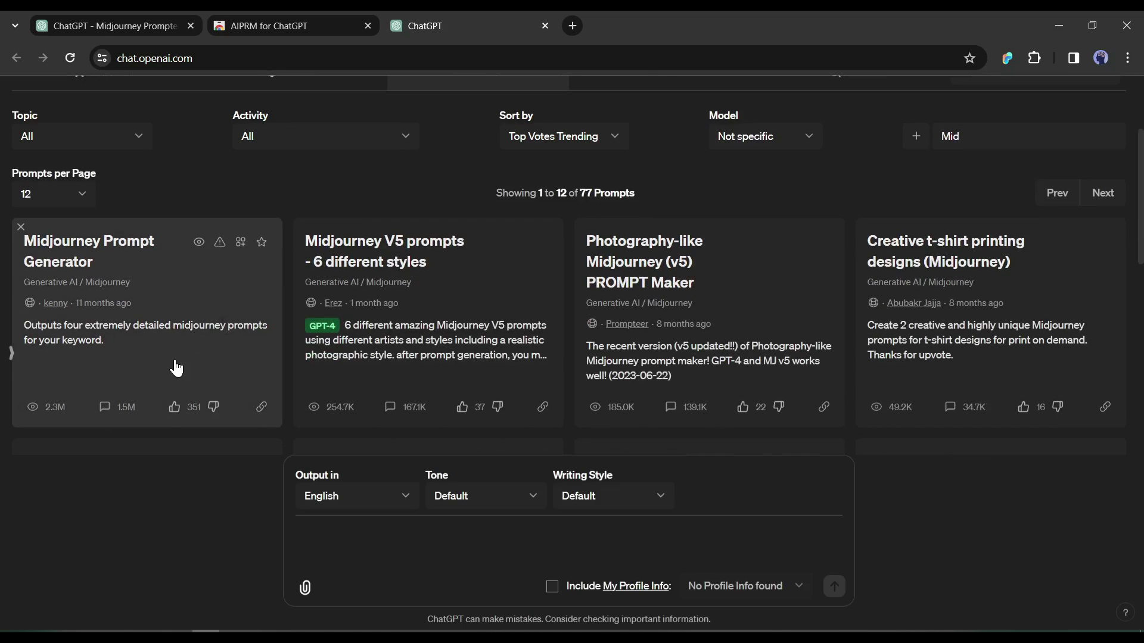
click(407, 545)
text(2)
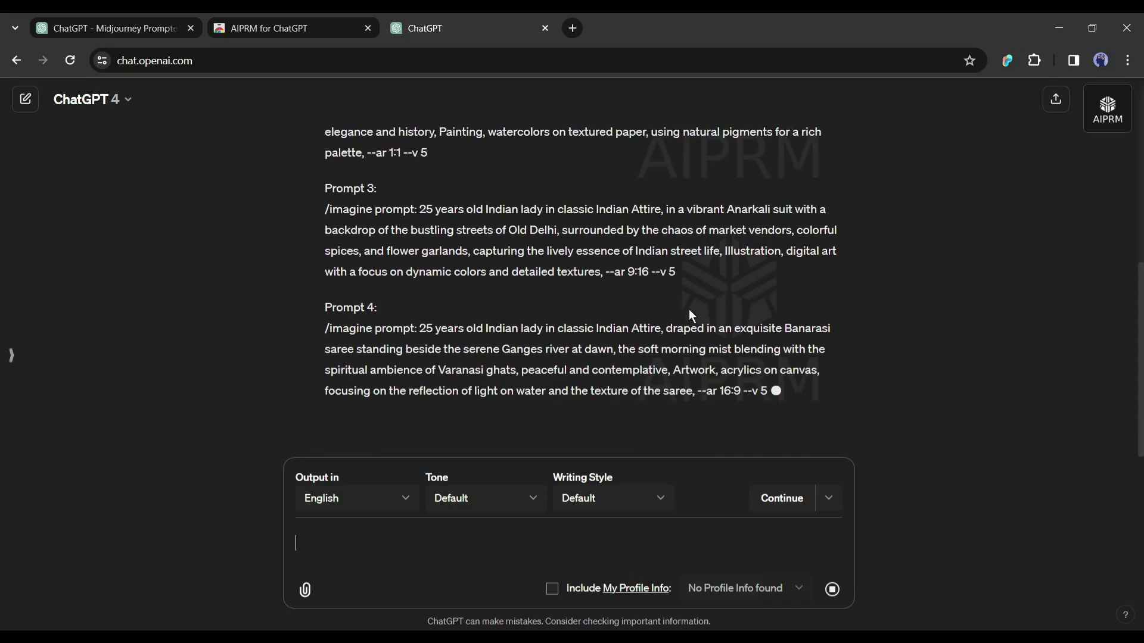
scroll(688, 310, up, 2)
scroll(565, 306, up, 2)
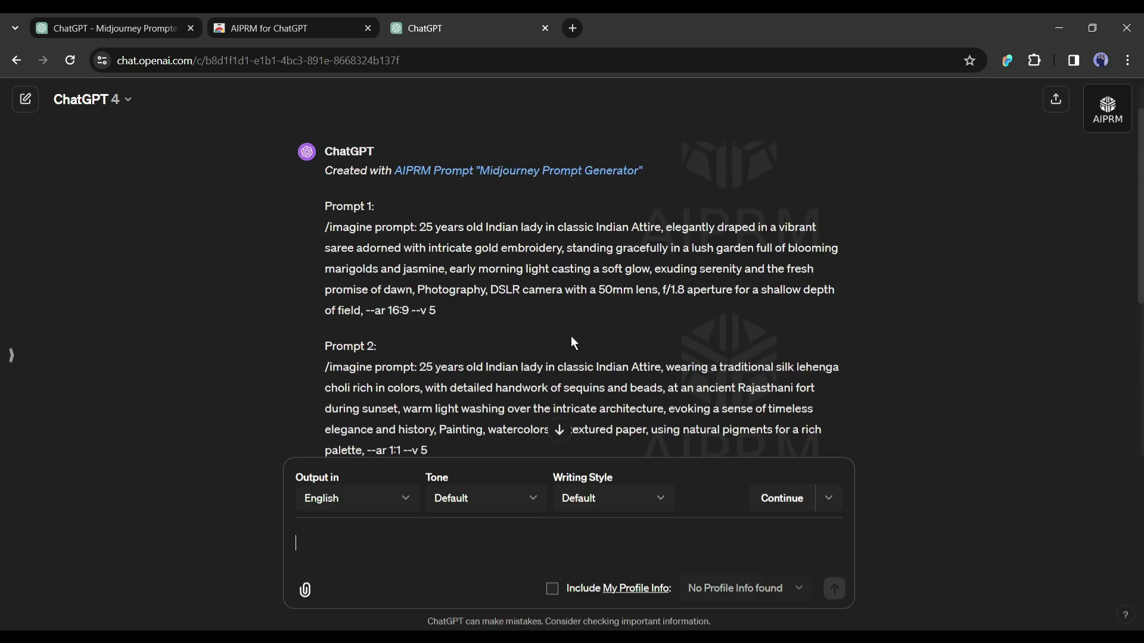
scroll(572, 338, down, 3)
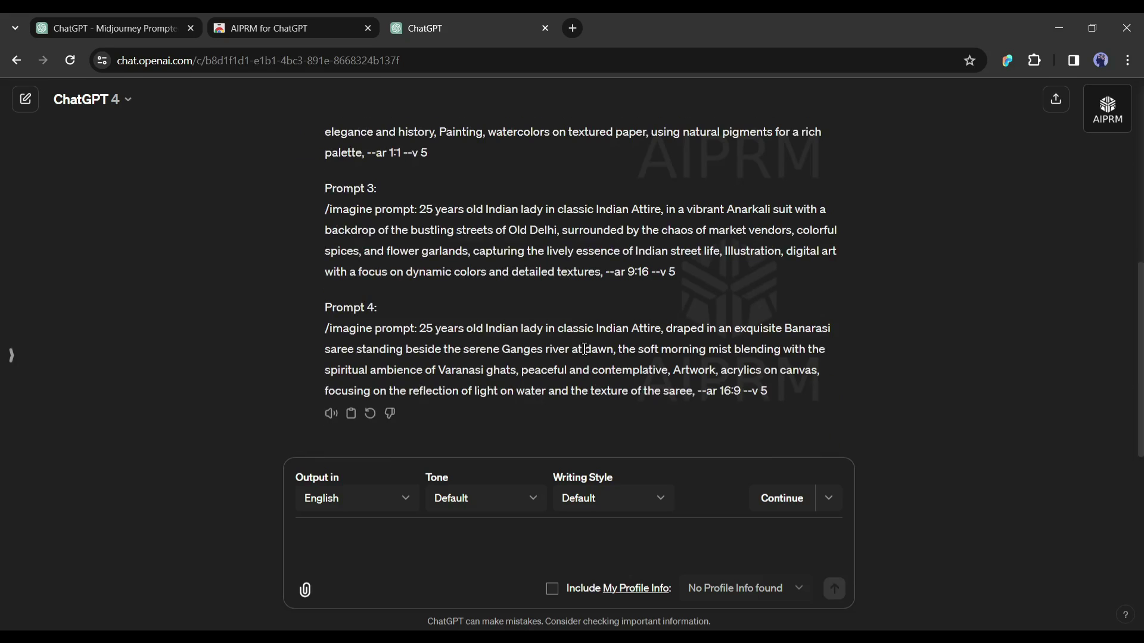
scroll(585, 349, up, 2)
scroll(556, 331, up, 2)
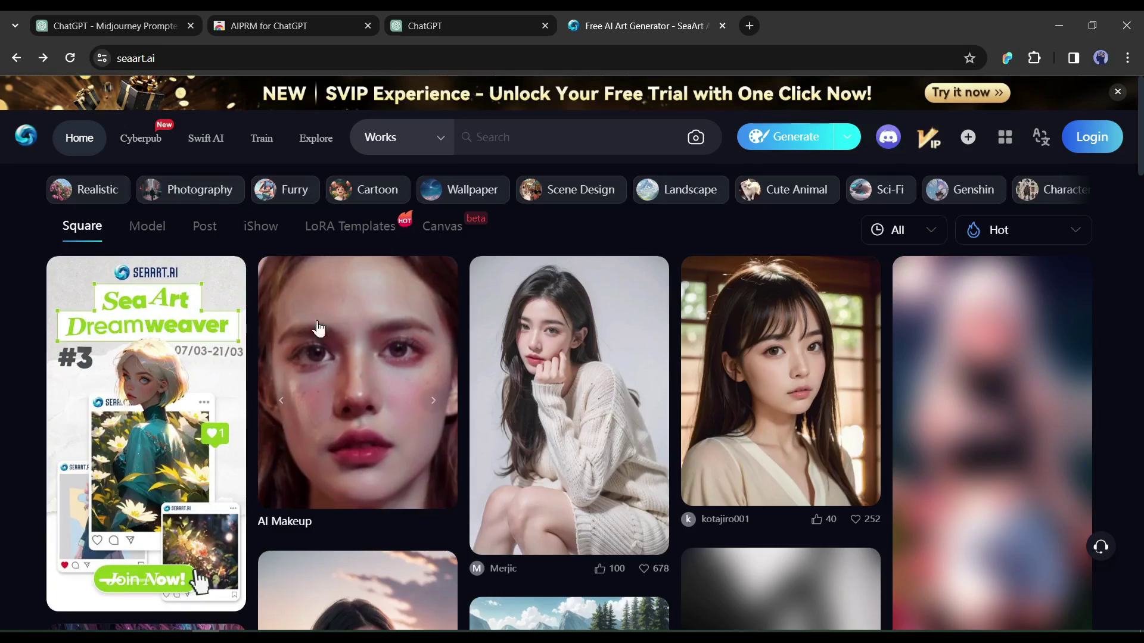
scroll(340, 326, down, 5)
scroll(362, 321, down, 5)
scroll(362, 321, down, 5)
scroll(363, 321, down, 5)
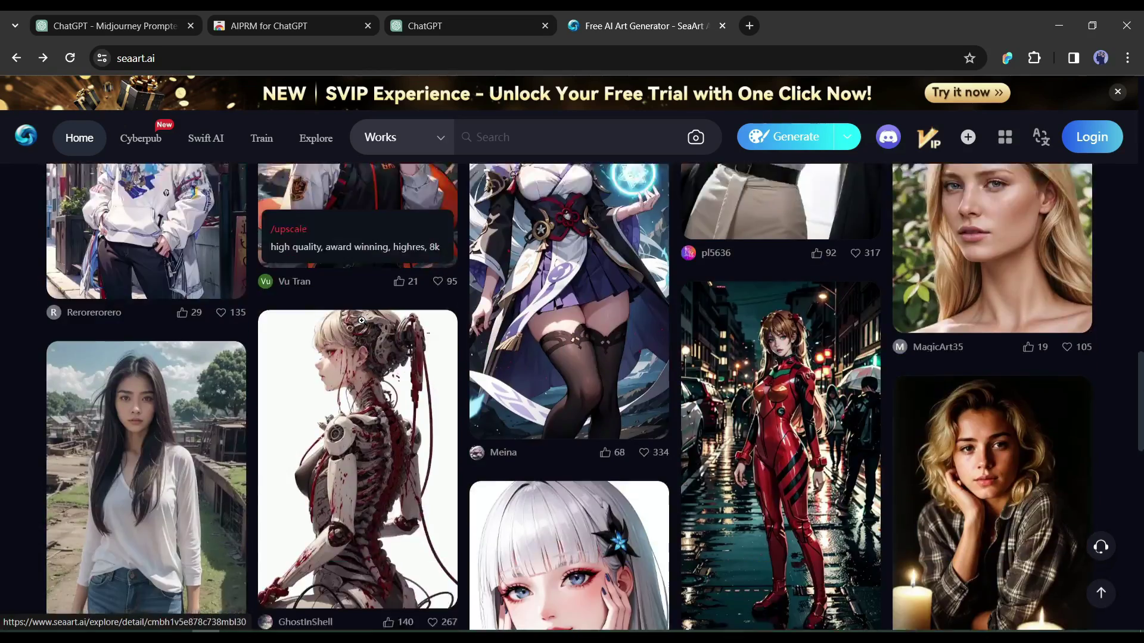
scroll(361, 321, down, 2)
scroll(362, 321, down, 3)
scroll(357, 320, down, 4)
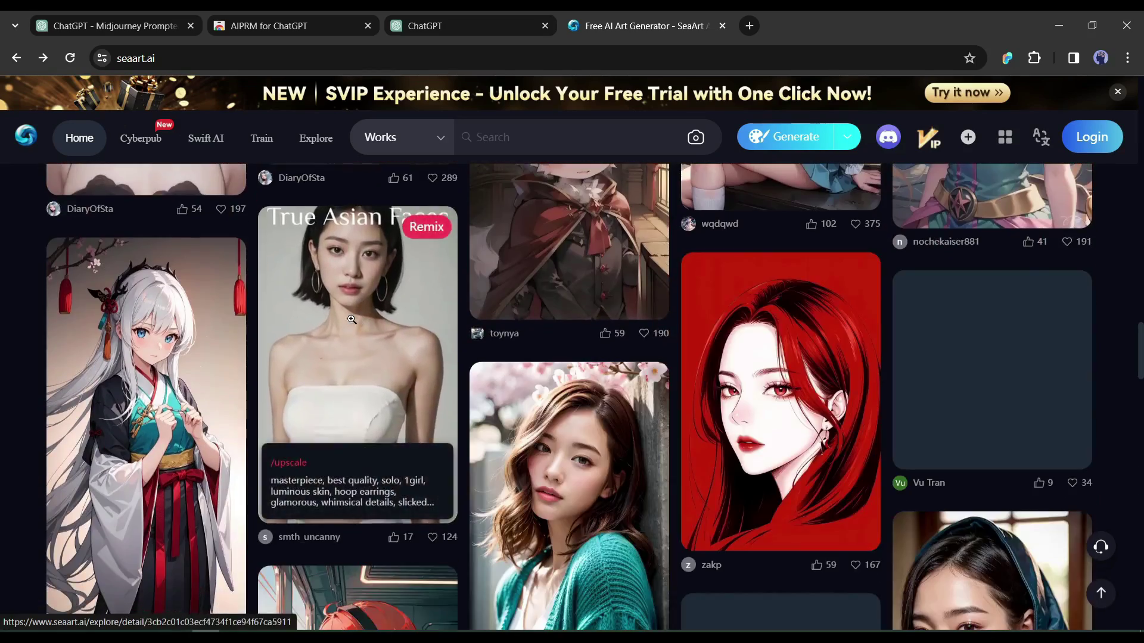
scroll(354, 320, down, 4)
scroll(419, 324, down, 4)
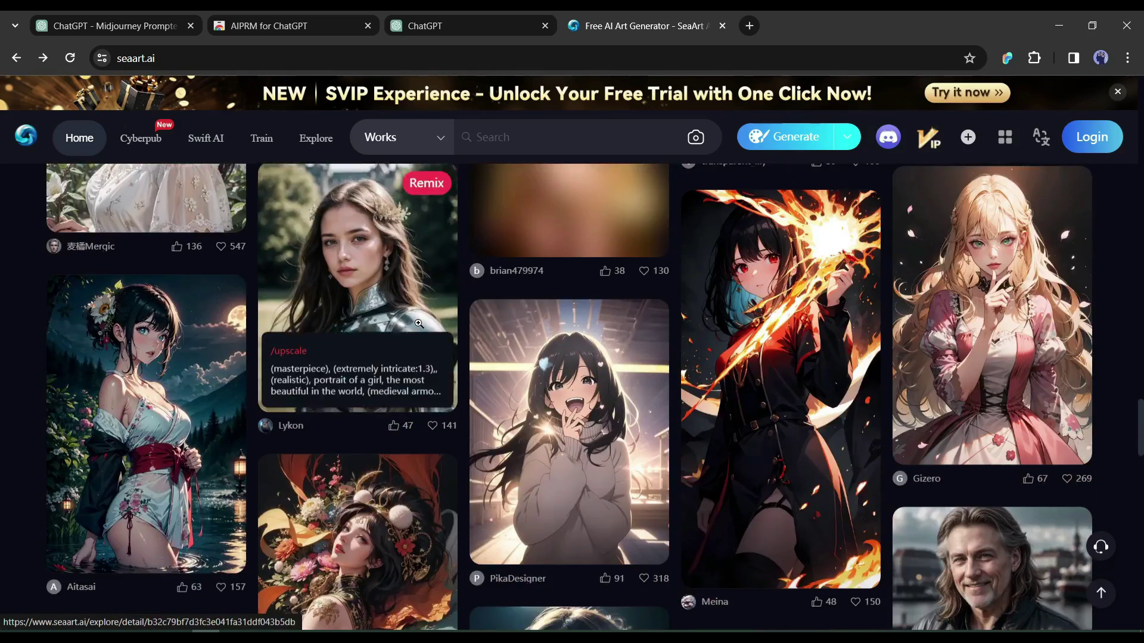
scroll(418, 324, down, 3)
scroll(407, 320, down, 5)
scroll(398, 316, down, 4)
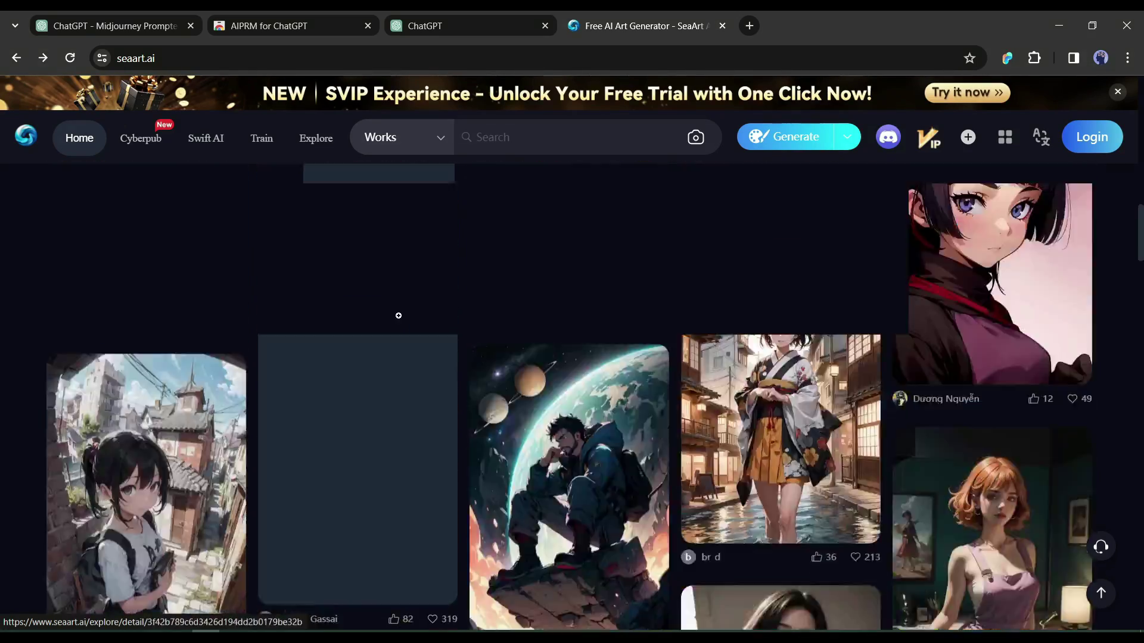
scroll(325, 323, up, 5)
scroll(325, 323, up, 10)
Browse SeaArt's Model listings and the Train page's checkpoint and LoRA tabs, then return Home
click(144, 228)
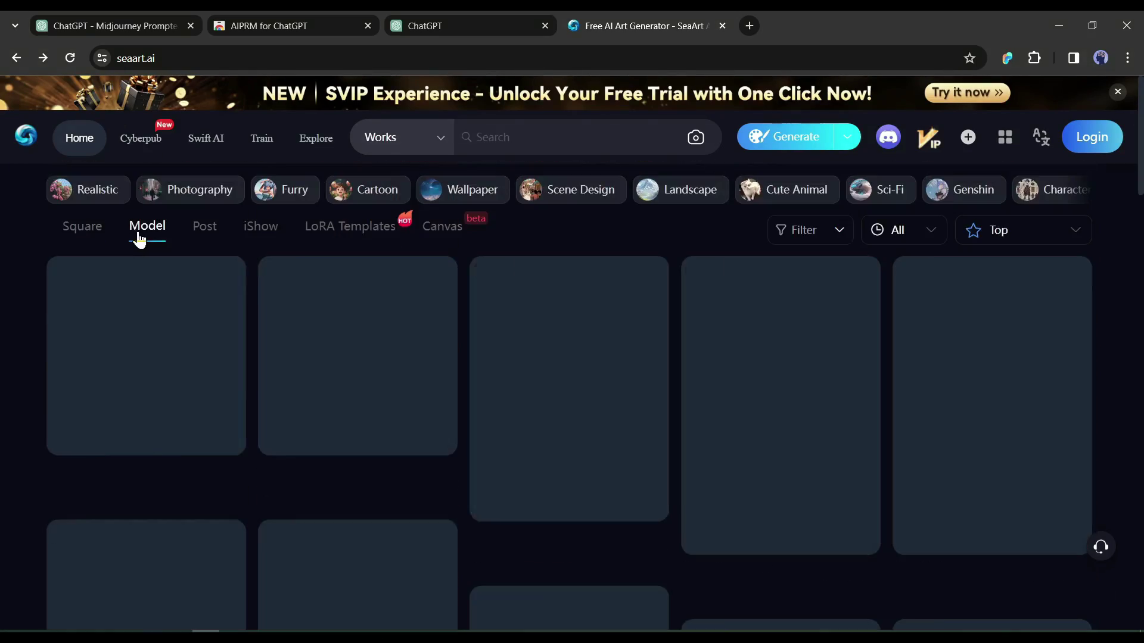
scroll(445, 412, down, 1)
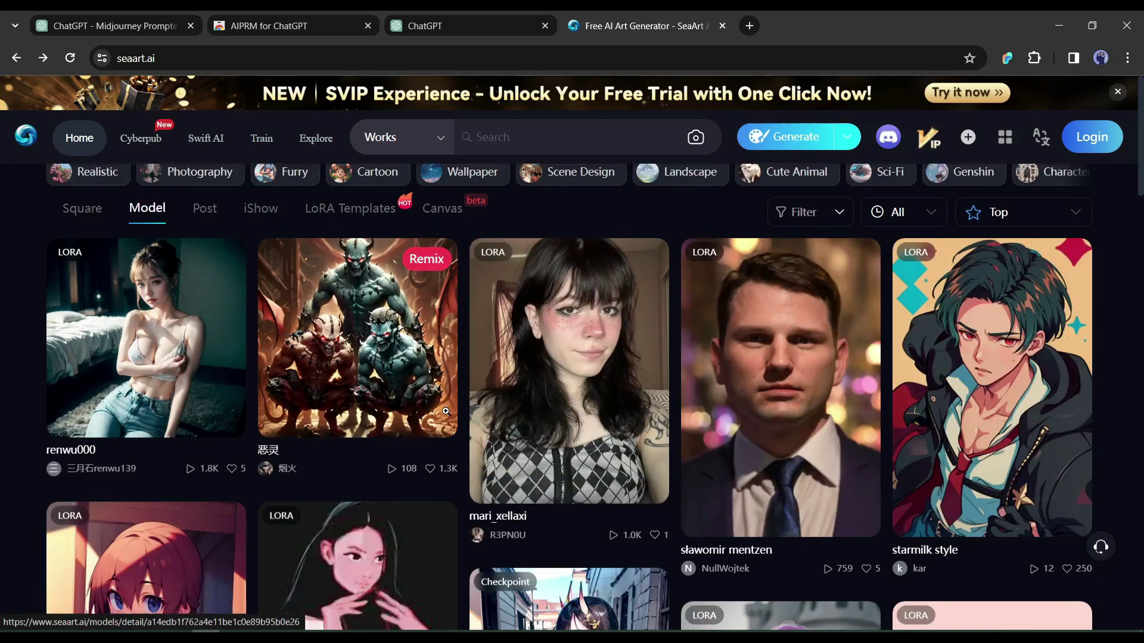
scroll(445, 411, down, 3)
scroll(445, 411, down, 2)
scroll(99, 263, up, 6)
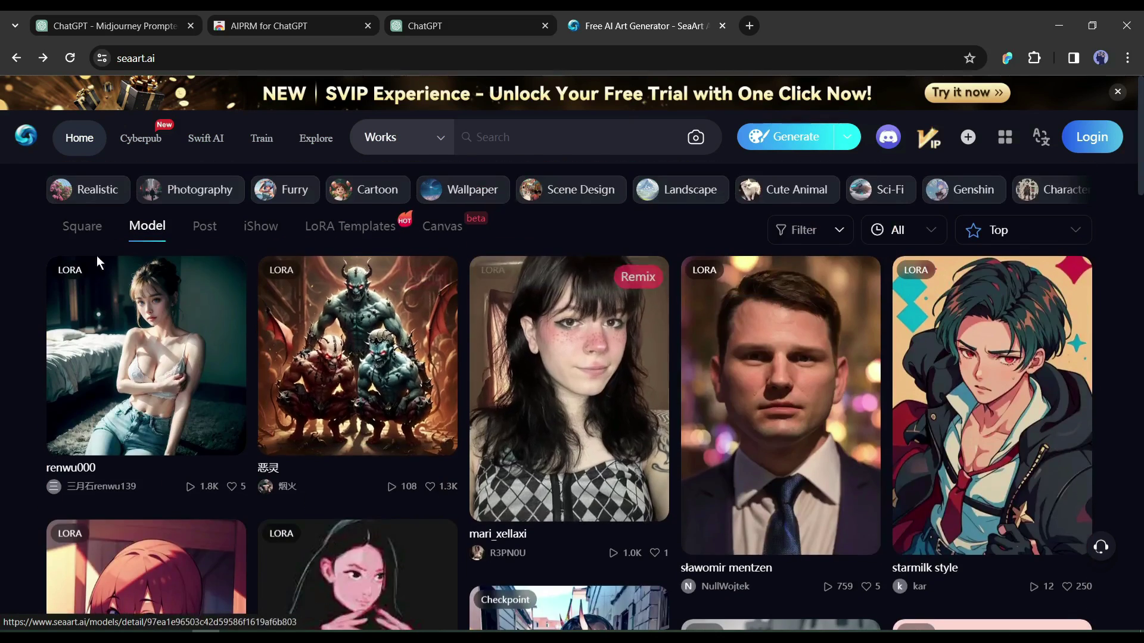
click(264, 141)
click(111, 201)
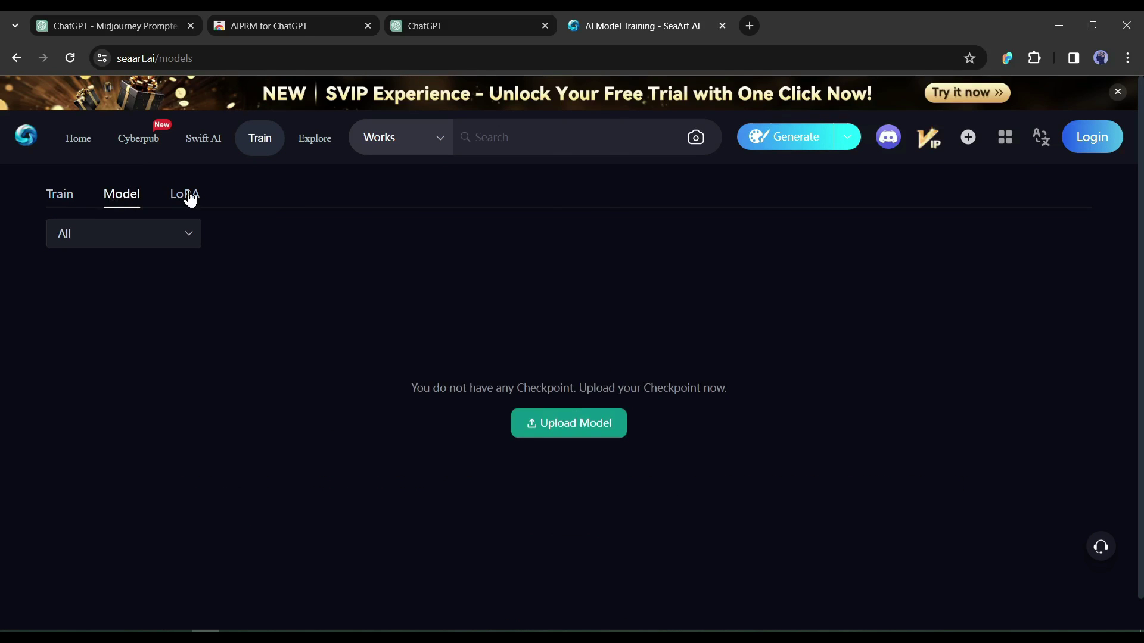
click(185, 197)
click(79, 141)
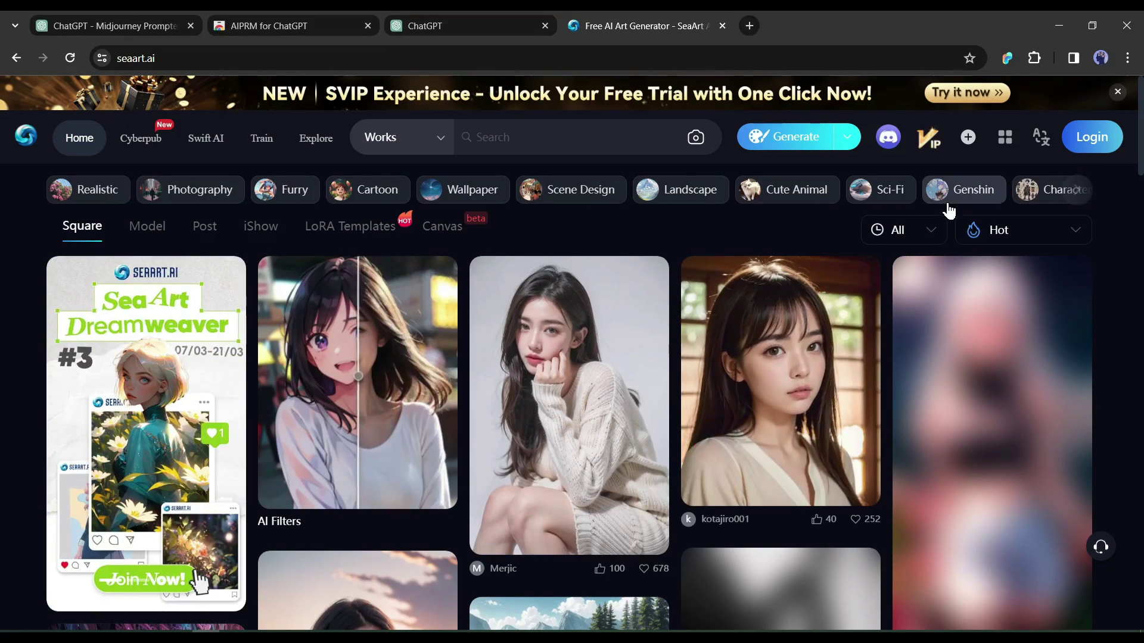
scroll(941, 350, down, 2)
scroll(940, 350, up, 2)
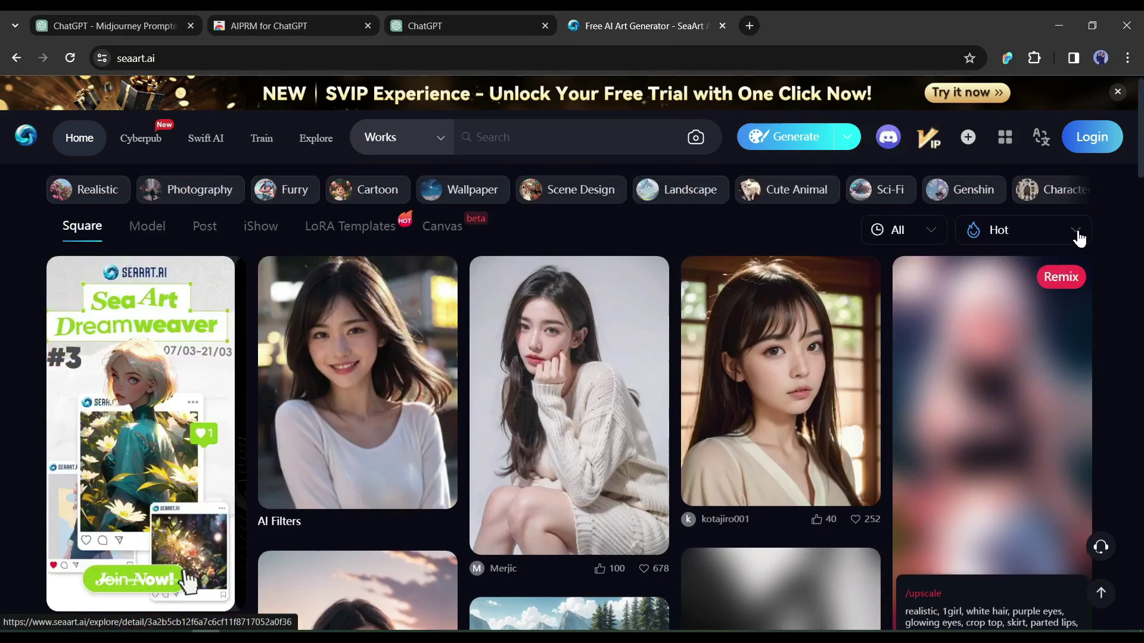
Log in to SeaArt with the Google option in the Login/Register dialog
click(1092, 138)
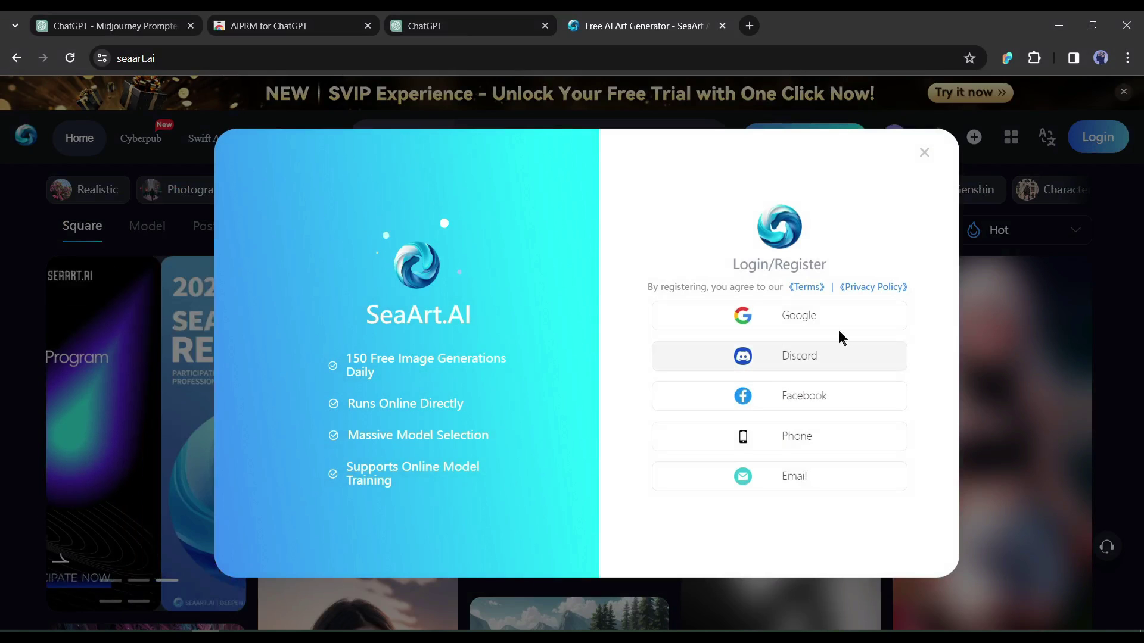
click(802, 313)
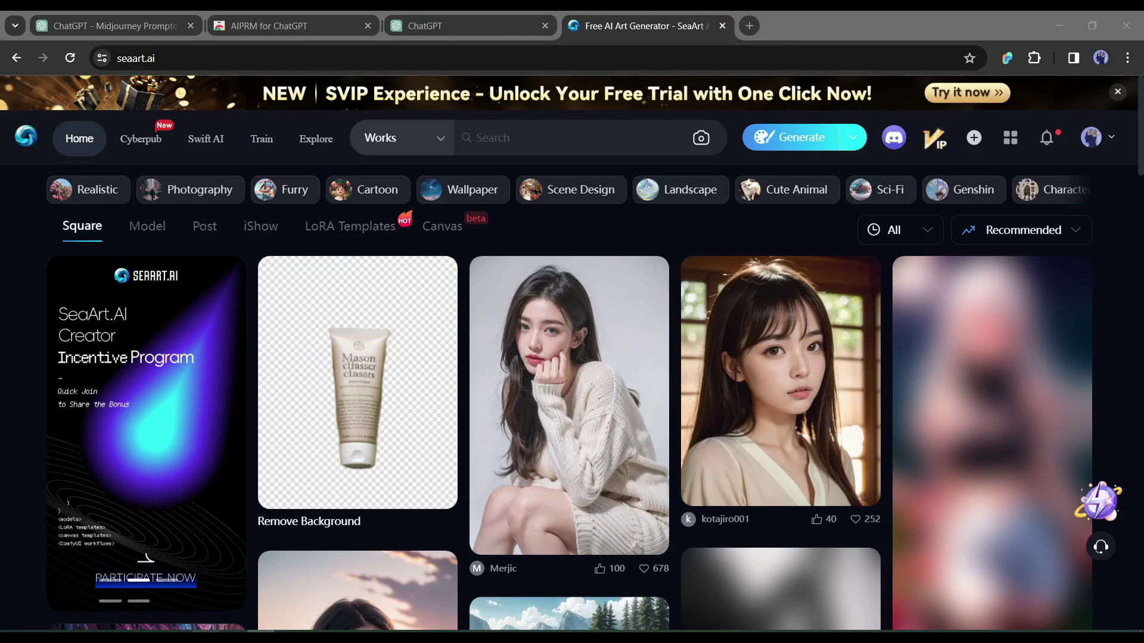
scroll(528, 455, down, 5)
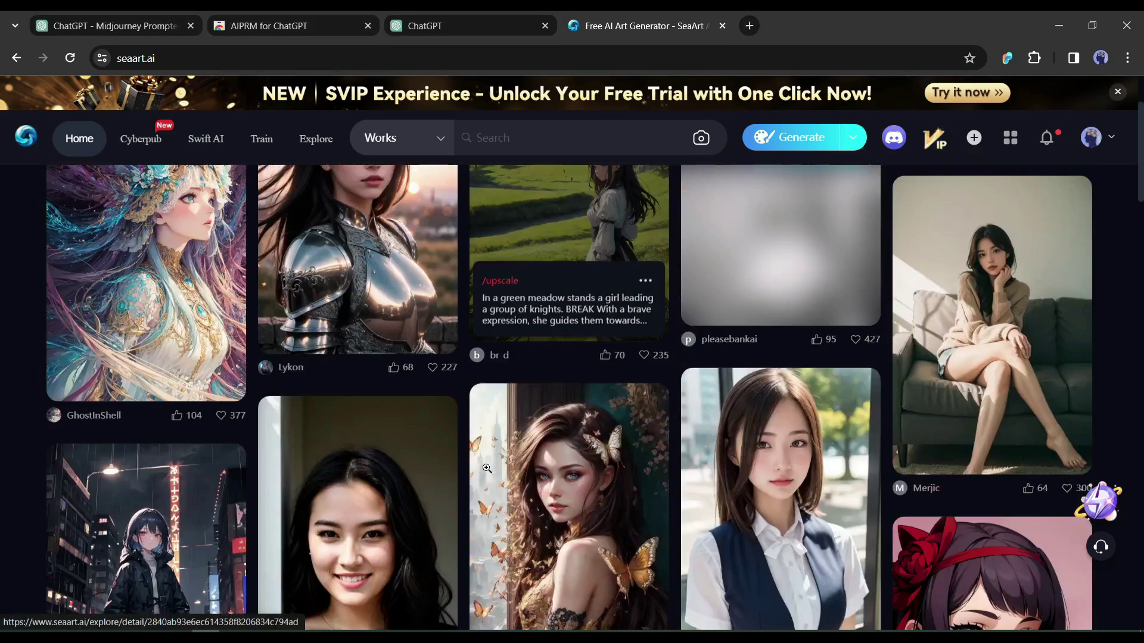
scroll(528, 455, down, 3)
scroll(528, 455, down, 1)
scroll(528, 455, down, 3)
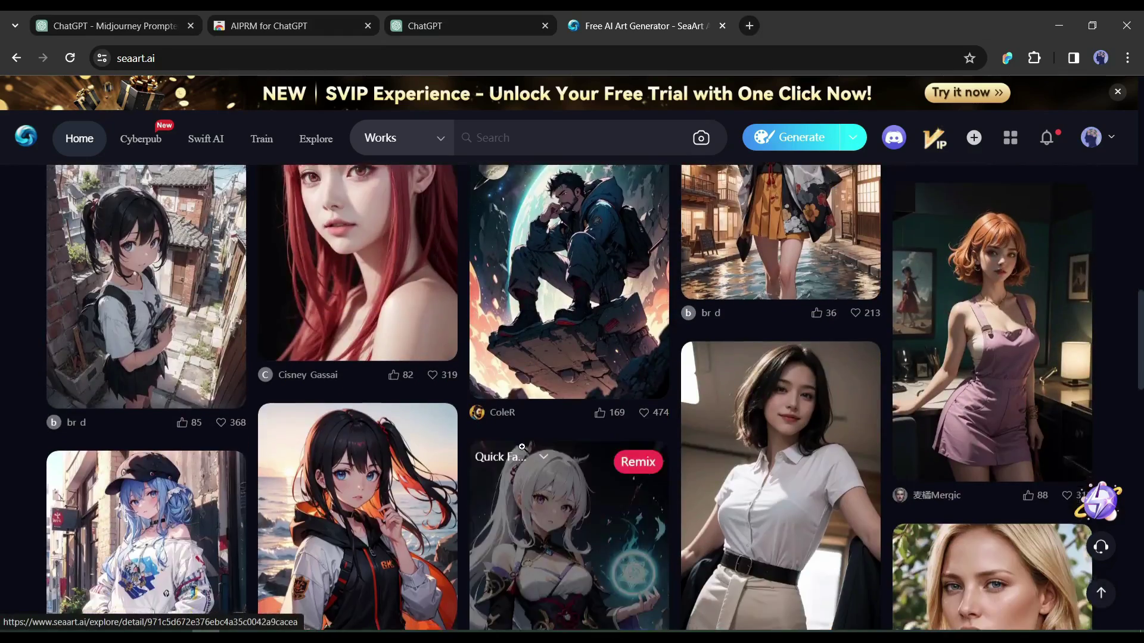
scroll(523, 451, down, 4)
scroll(520, 450, down, 2)
scroll(520, 454, down, 2)
scroll(520, 458, down, 2)
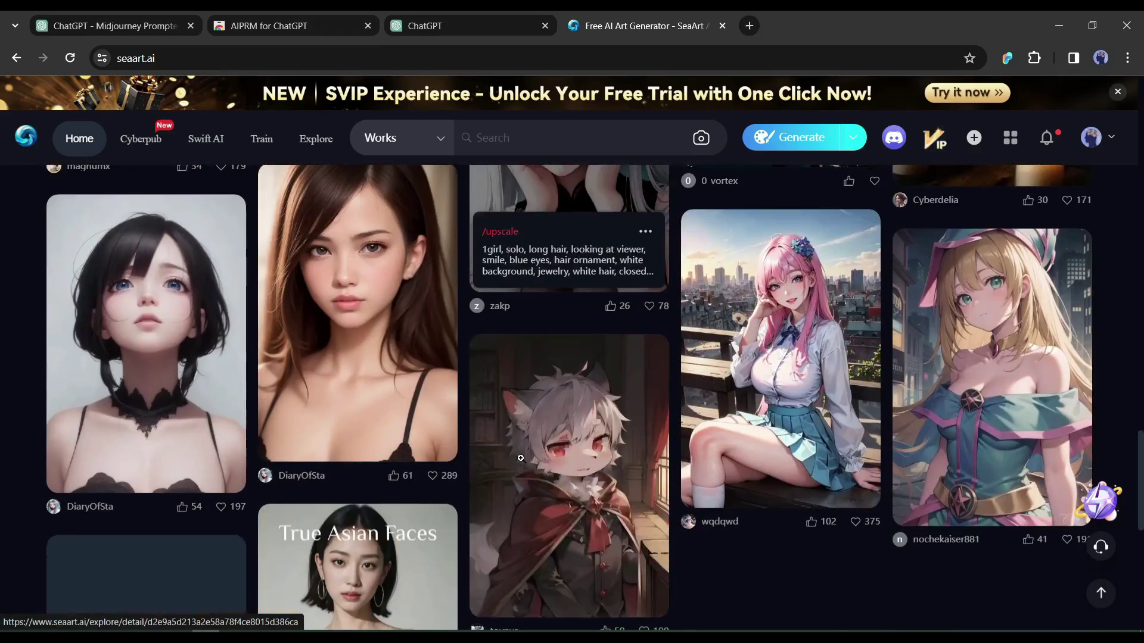
scroll(520, 458, down, 2)
scroll(521, 458, down, 1)
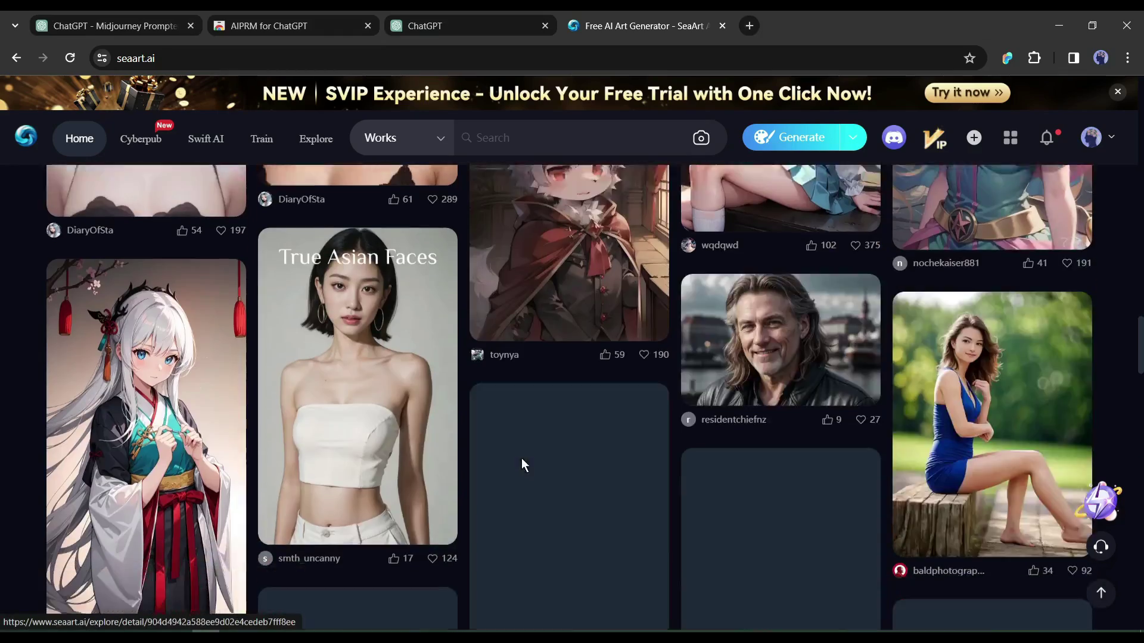
scroll(520, 459, down, 1)
scroll(521, 457, down, 2)
scroll(523, 463, down, 1)
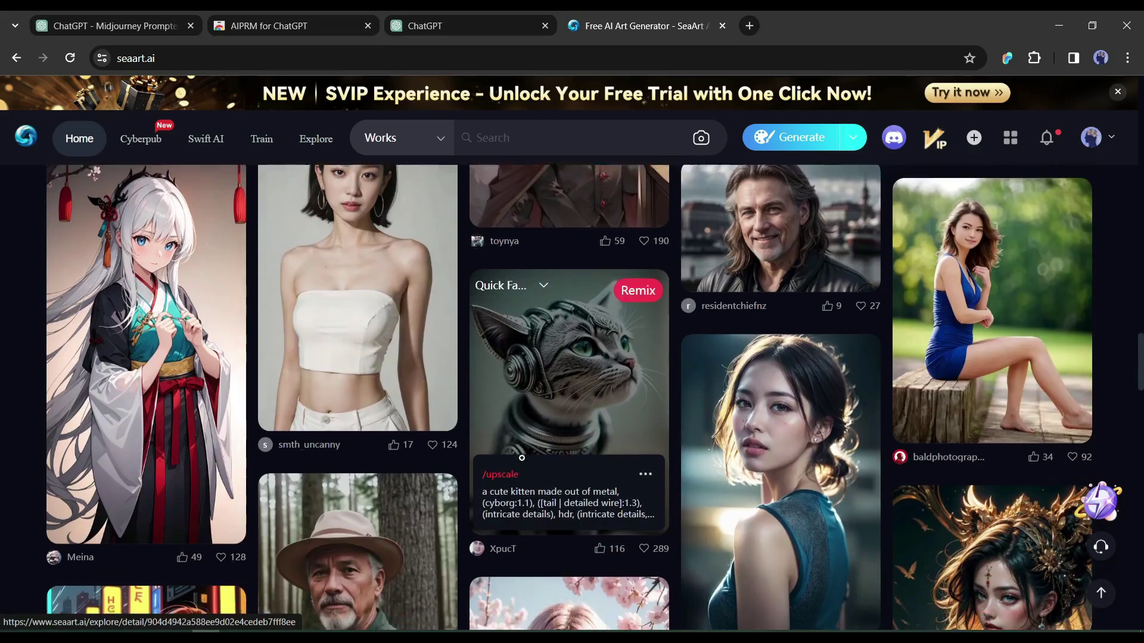
scroll(524, 466, down, 2)
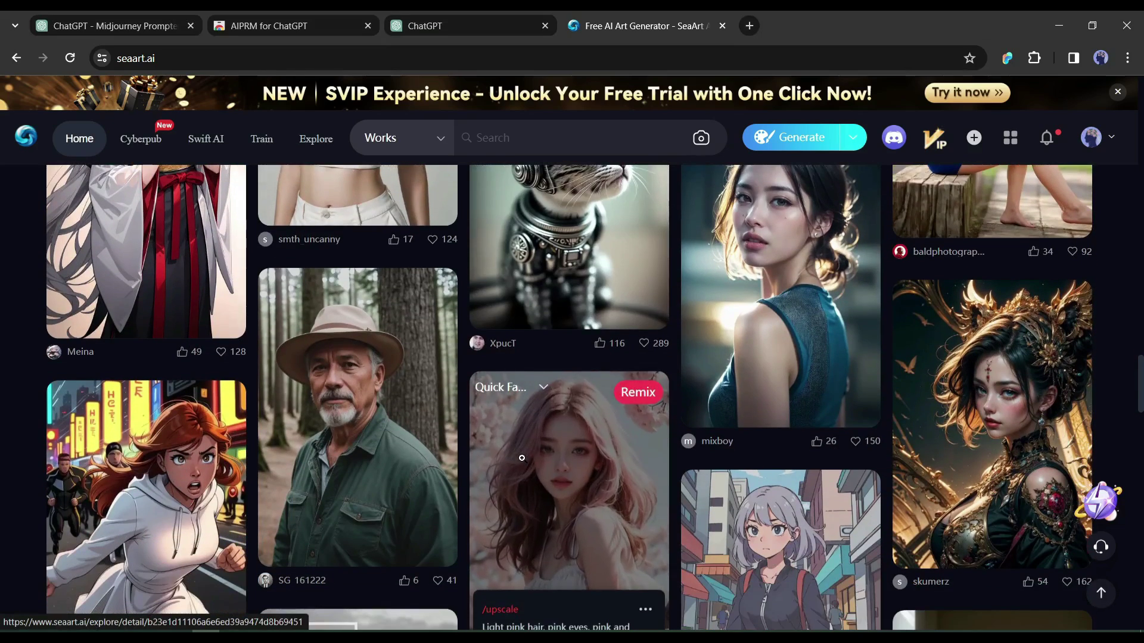
scroll(521, 457, down, 2)
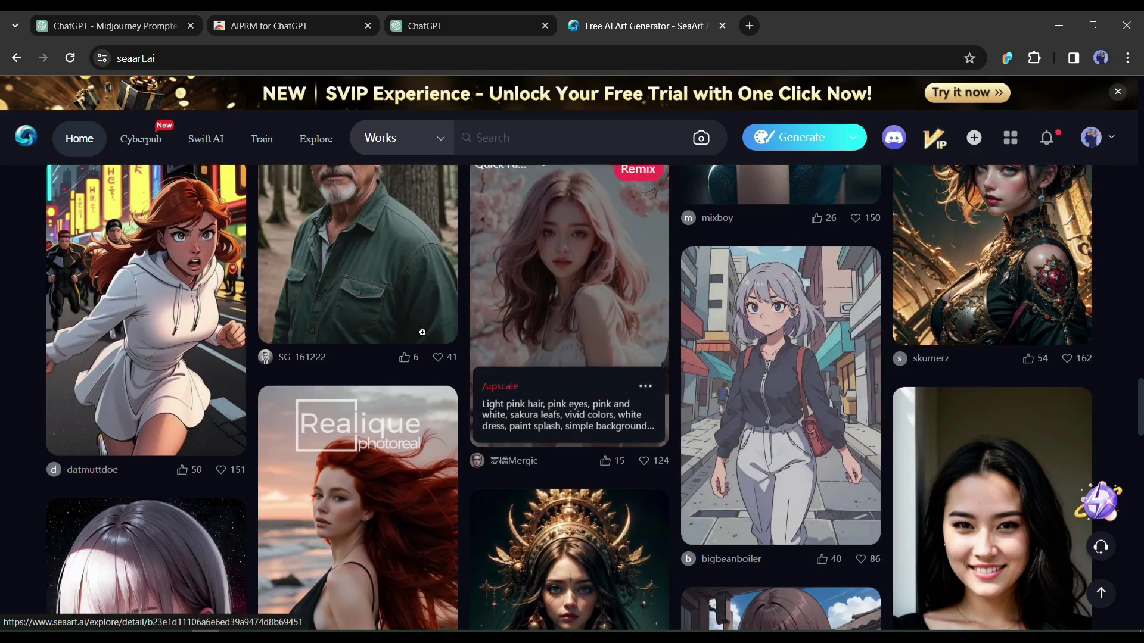
mouse_move(358, 416)
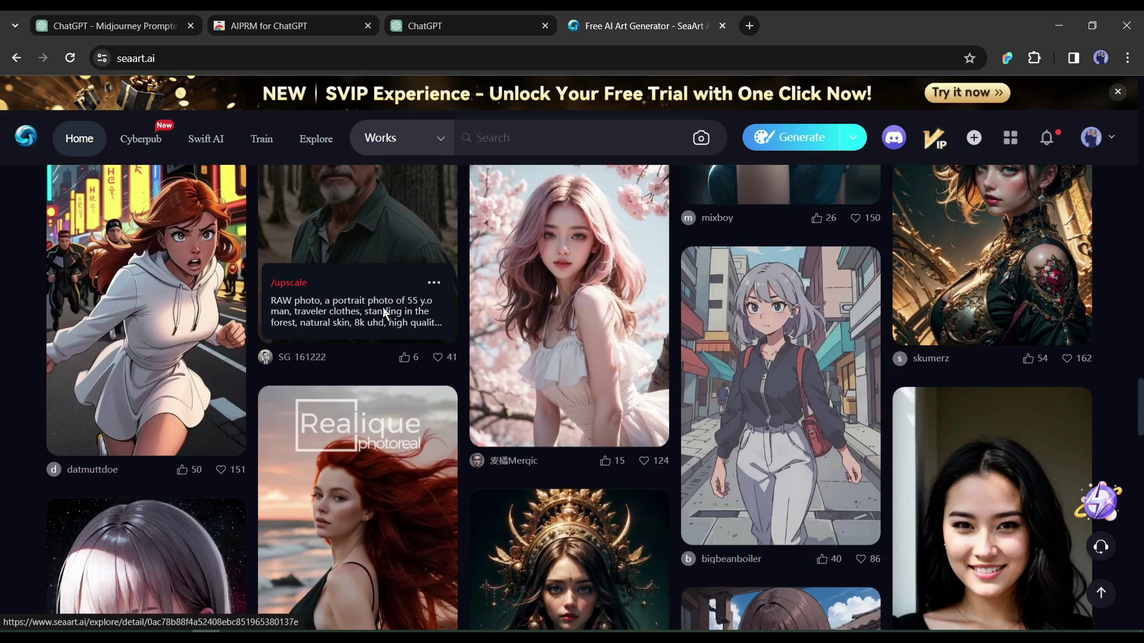
Switch SeaArt search to User, find the creator and open their profile
click(428, 146)
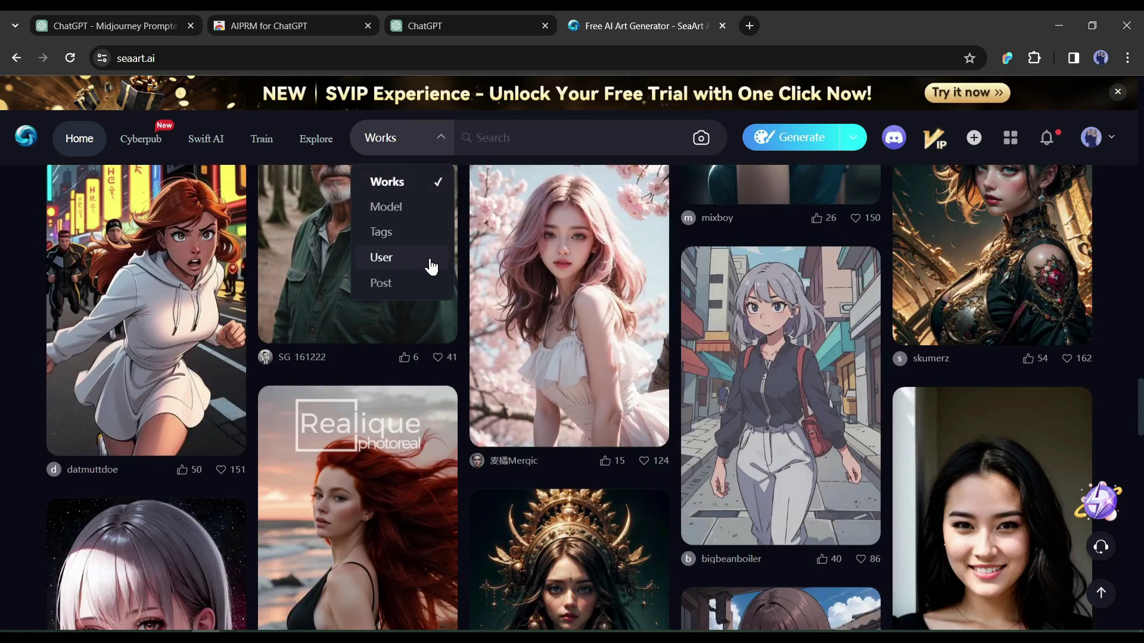
click(381, 257)
click(493, 137)
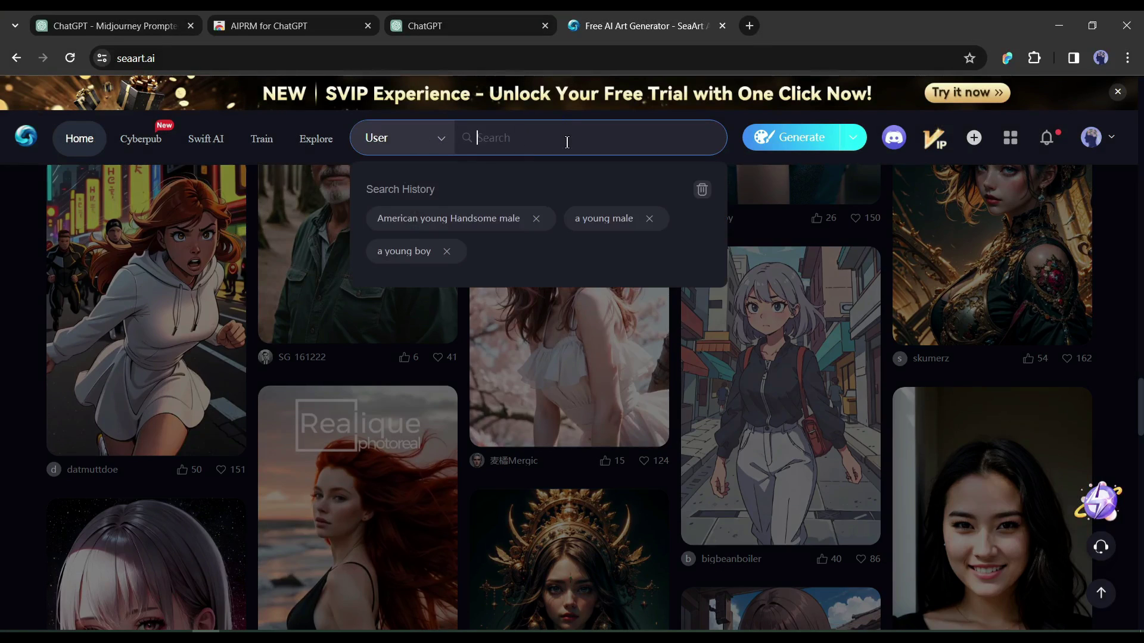
text(MagicArt35)
click(490, 191)
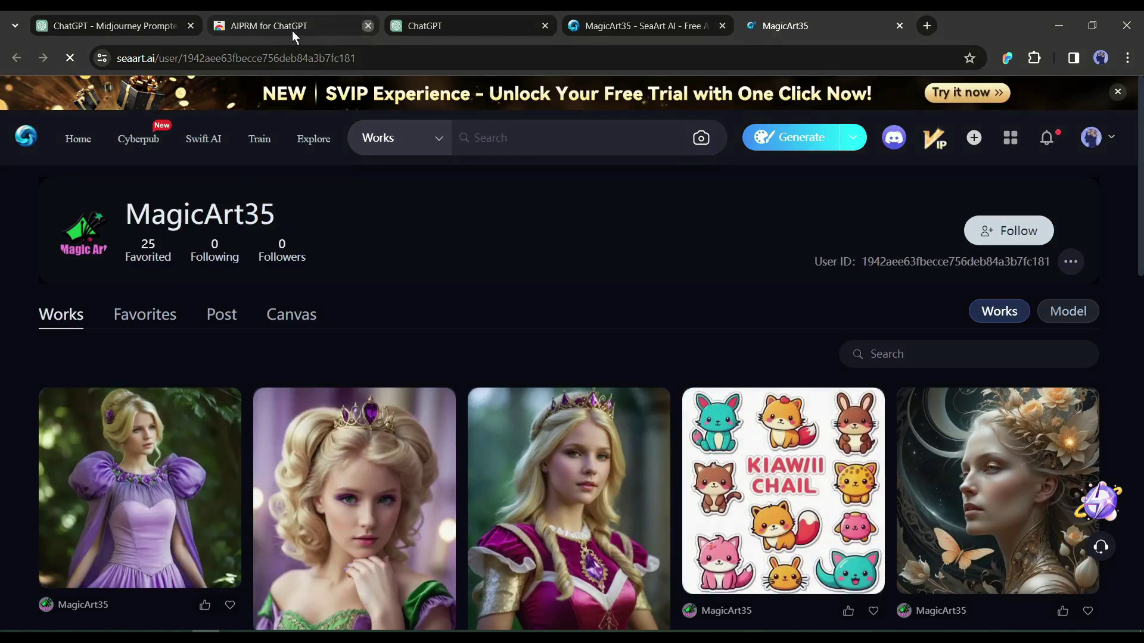
Close the AIPRM tab and open Photo Realistic XL from the red-haired portrait
click(367, 27)
scroll(483, 242, down, 3)
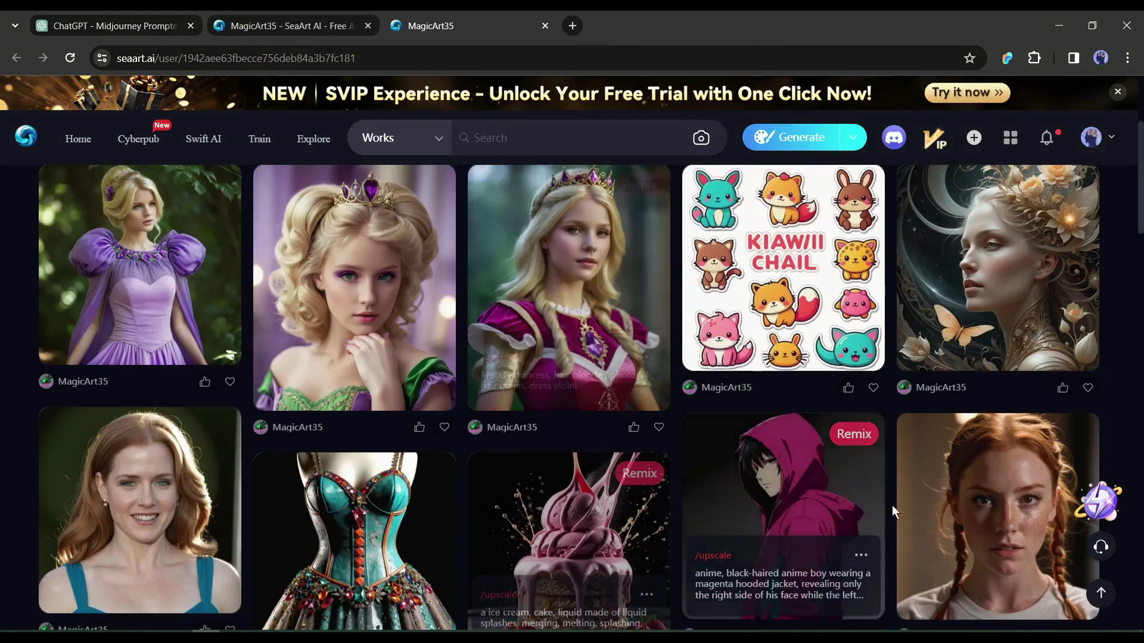
click(978, 496)
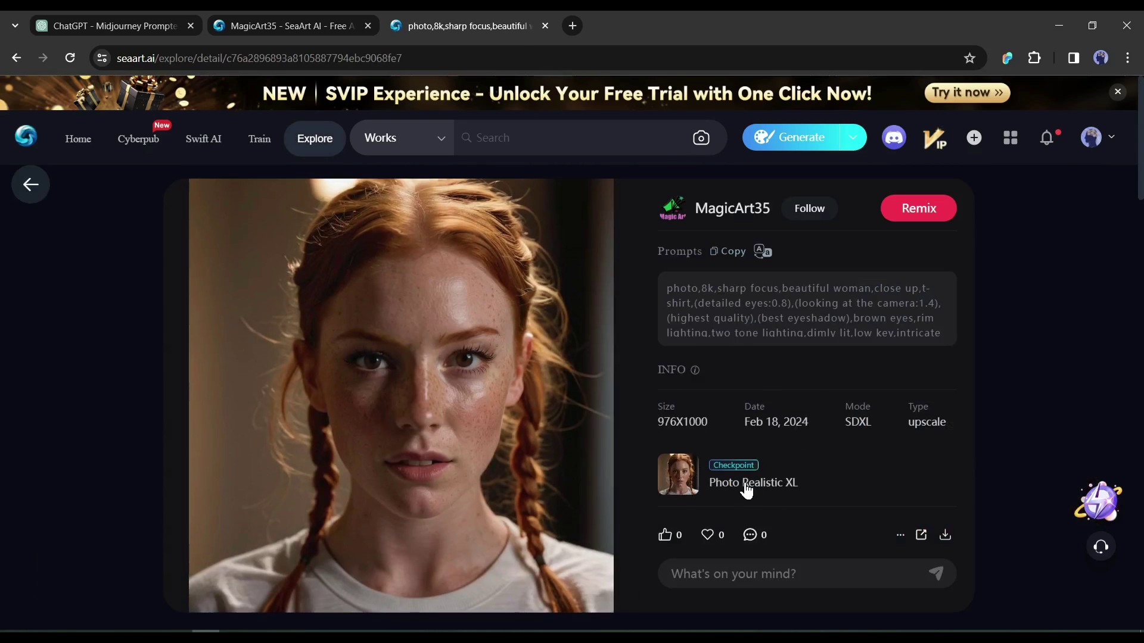
click(749, 488)
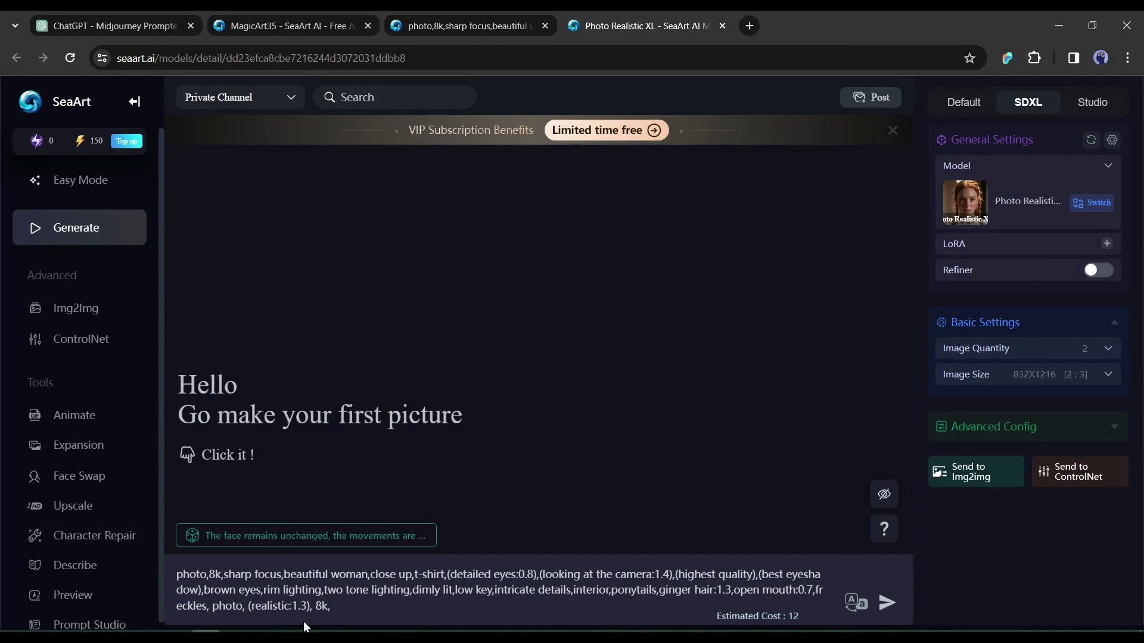
Clear the generator's prompt and select Prompt 1 back in ChatGPT
drag(342, 609, 171, 555)
key(BackSpace)
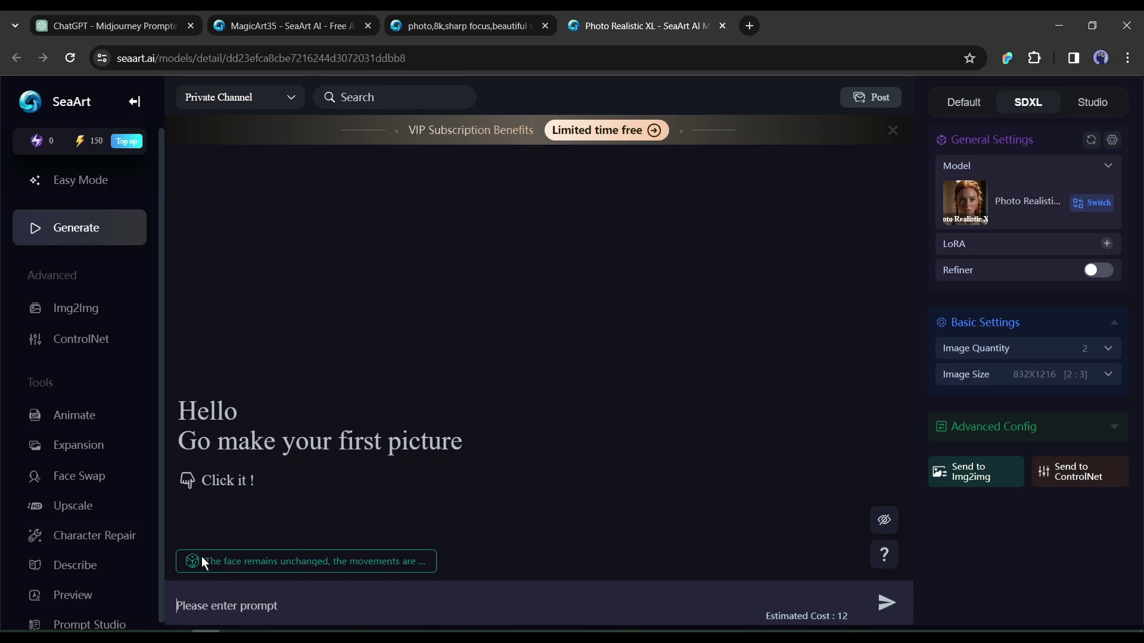
click(111, 25)
drag(381, 228, 547, 270)
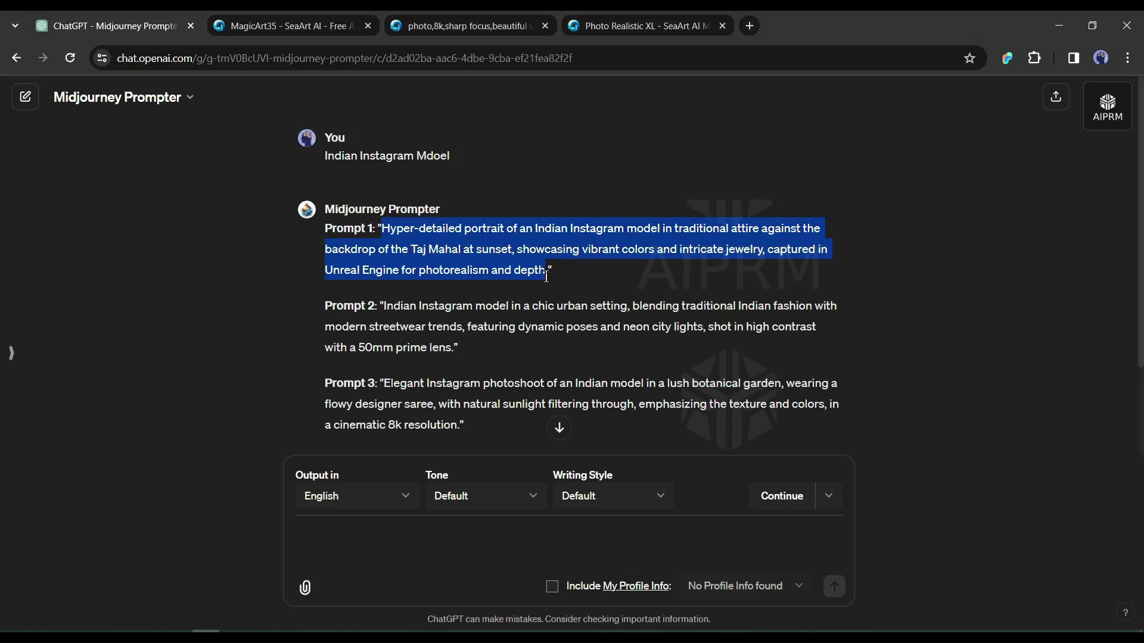
Paste ChatGPT's Prompt 1, the Taj Mahal portrait, into the SeaArt prompt box
right_click(490, 240)
click(536, 254)
key(ctrl+shift+Tab)
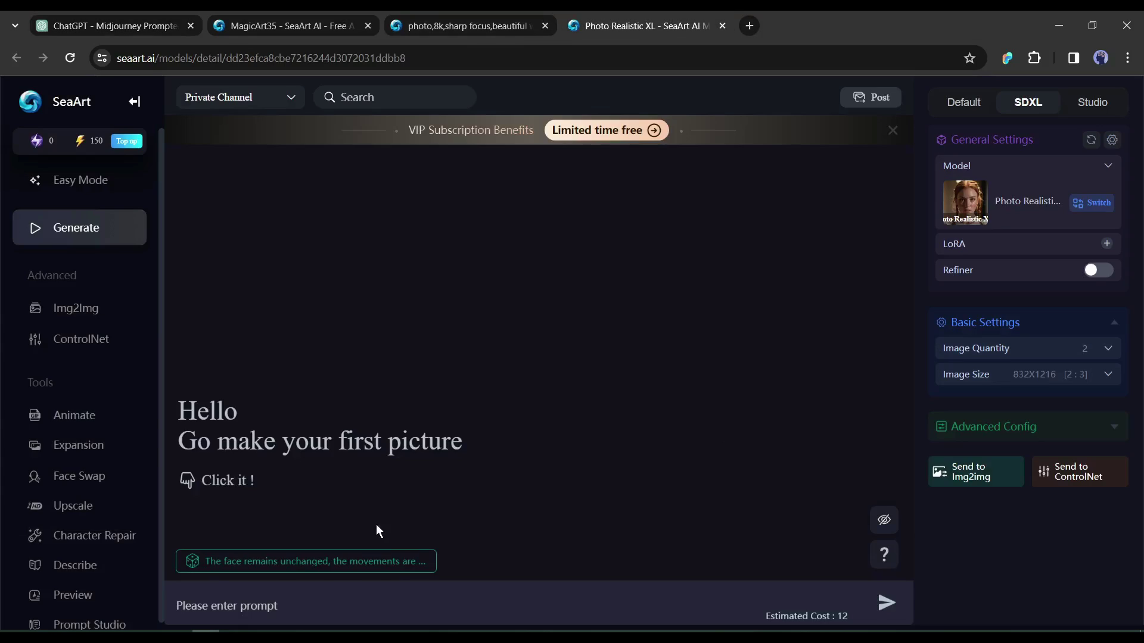
key(ctrl+v)
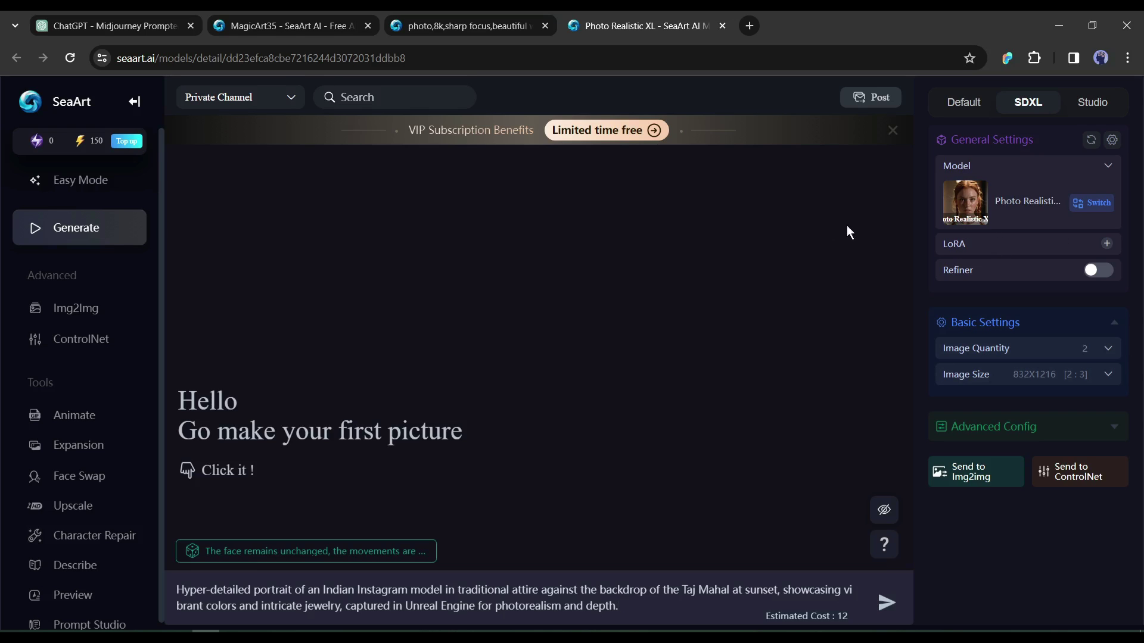
Add a realistic-style LoRA from the Photography category of the LoRA picker
click(1107, 243)
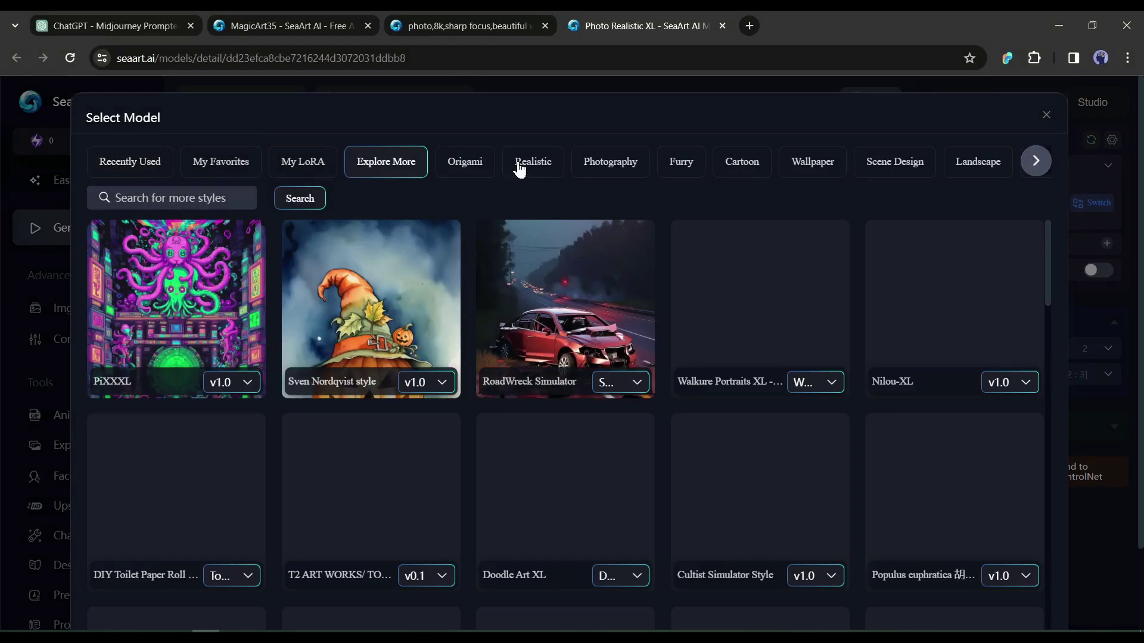
click(610, 162)
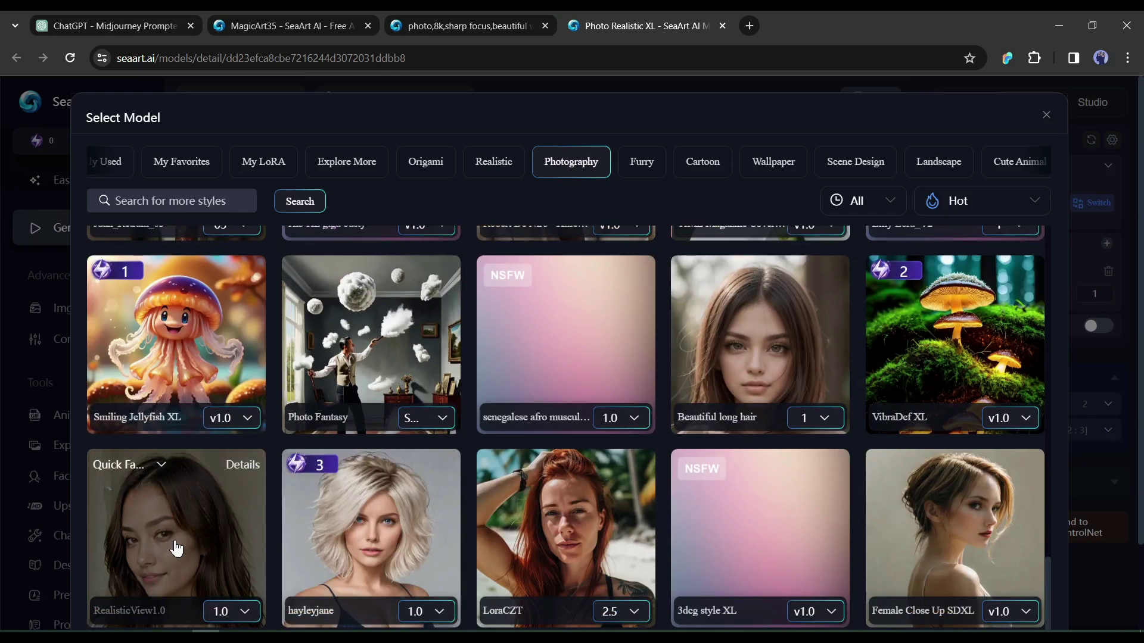
click(176, 548)
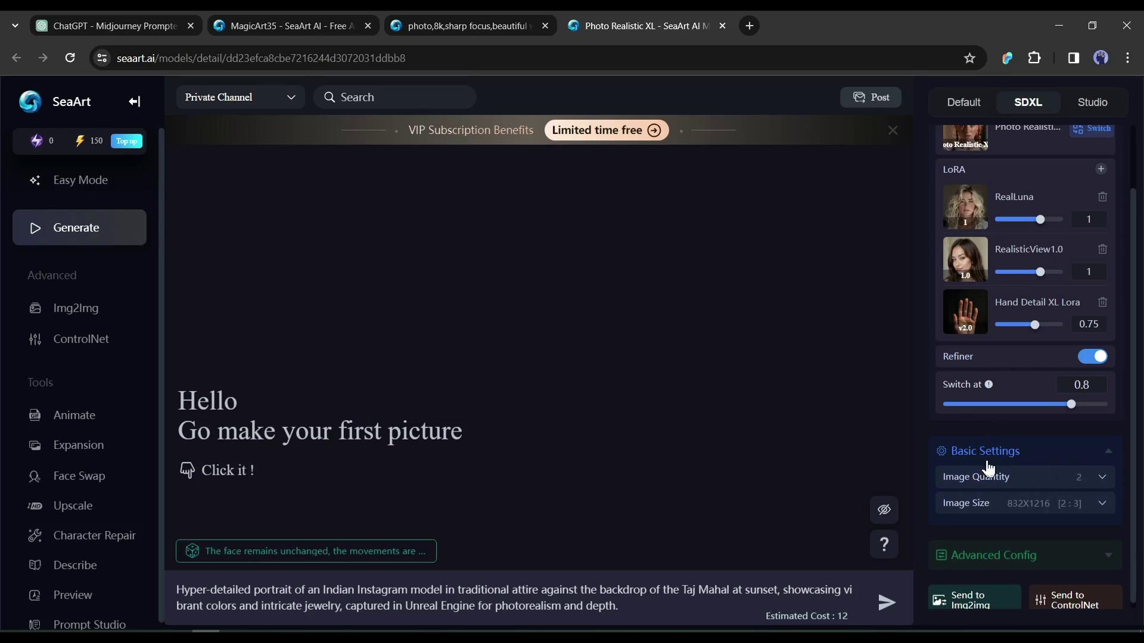
scroll(1007, 472, down, 1)
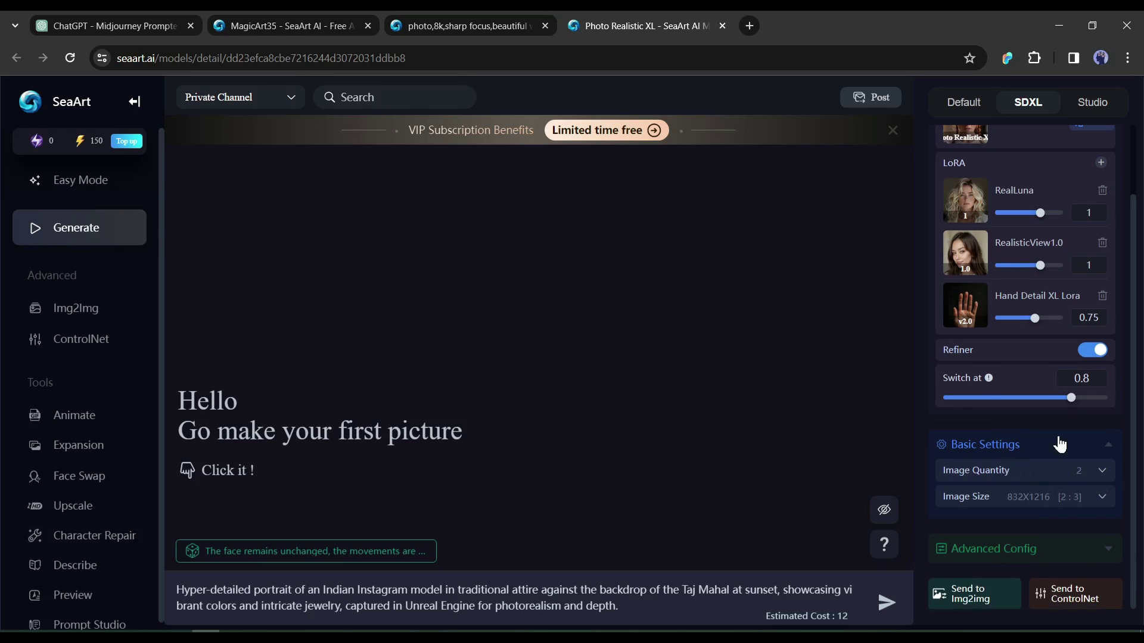
Keep two images at 832X1216 and expand Advanced Config
click(1103, 472)
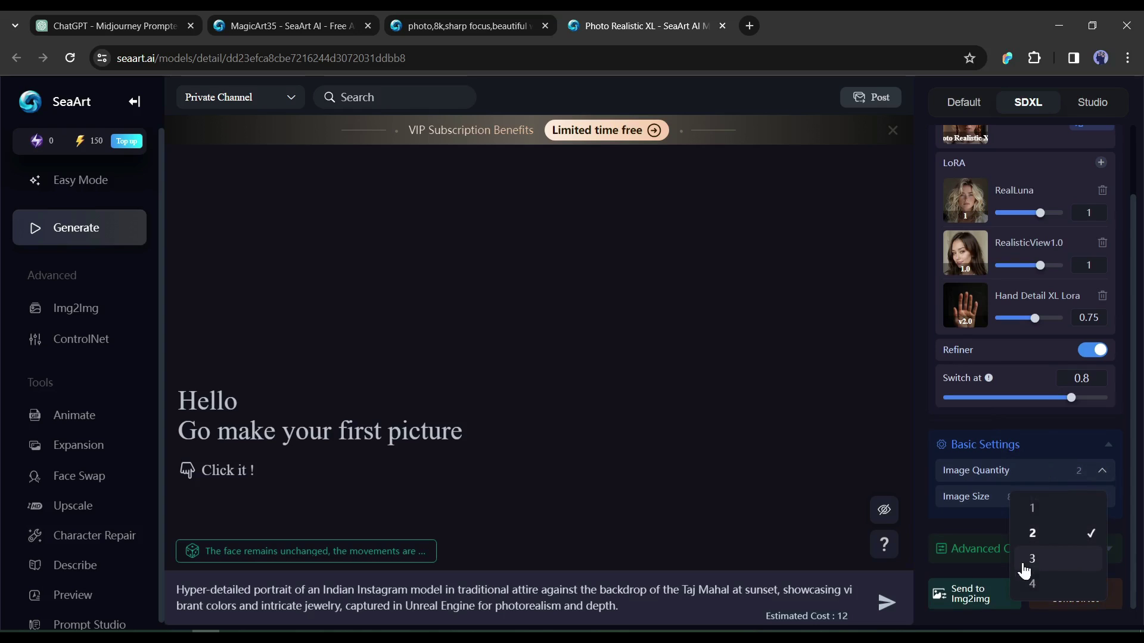
click(1046, 534)
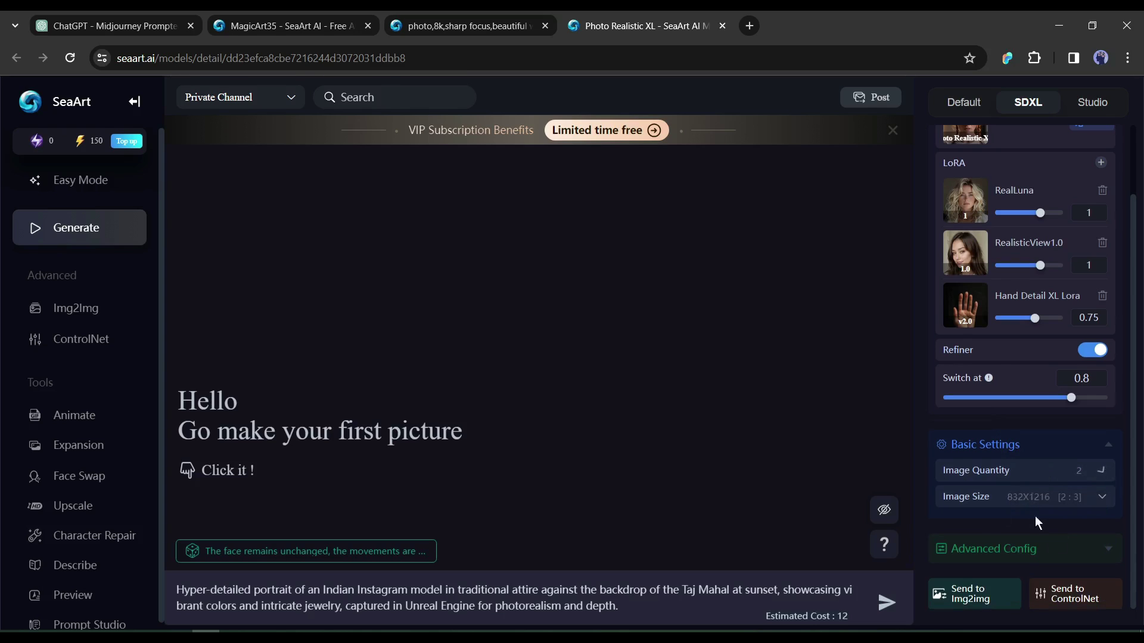
click(1088, 509)
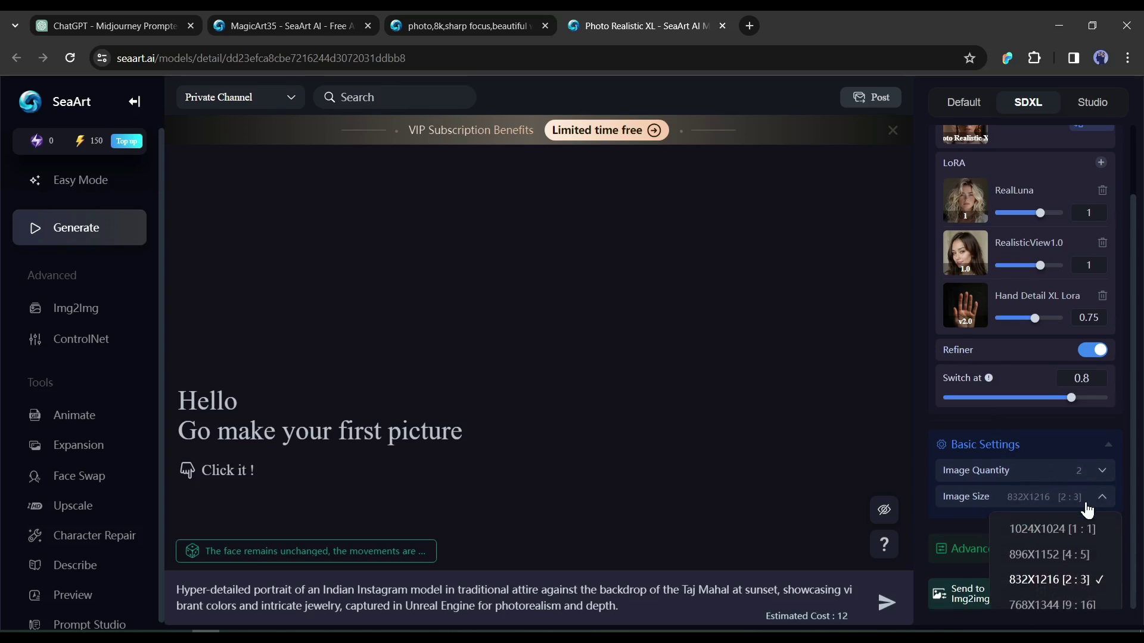
click(1088, 508)
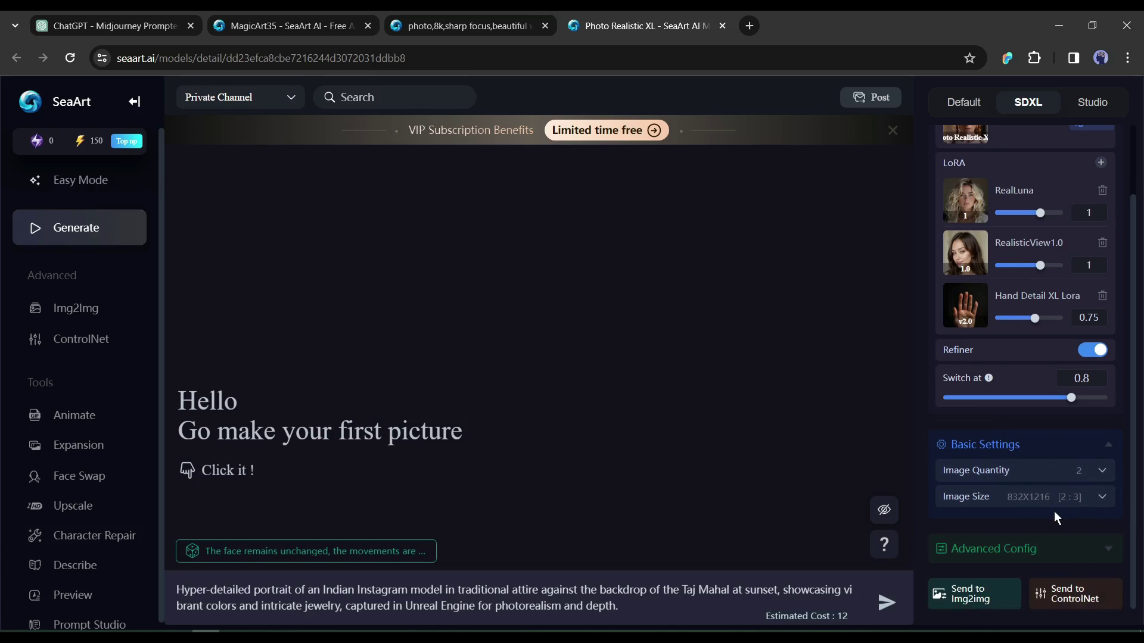
click(1072, 554)
scroll(1077, 521, down, 3)
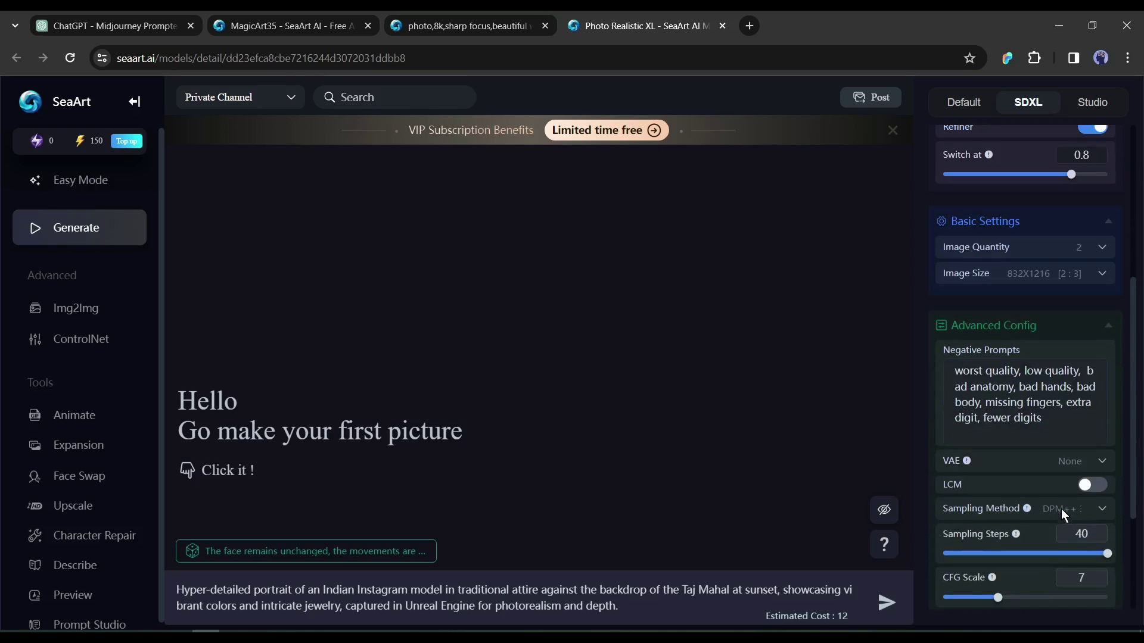
scroll(1019, 386, down, 1)
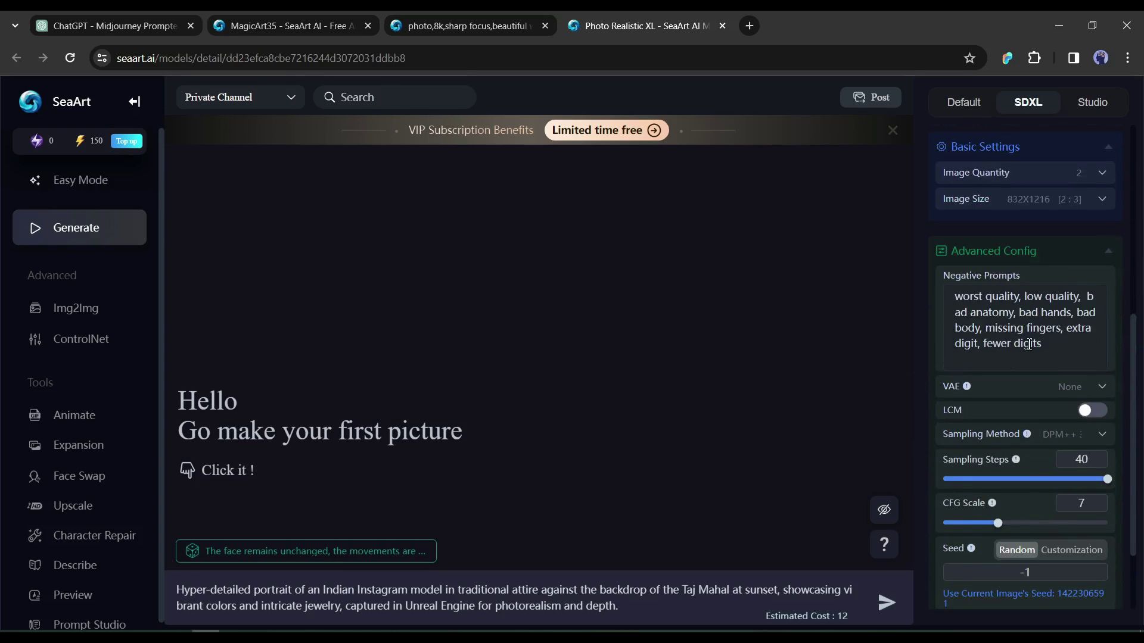
scroll(1032, 354, down, 1)
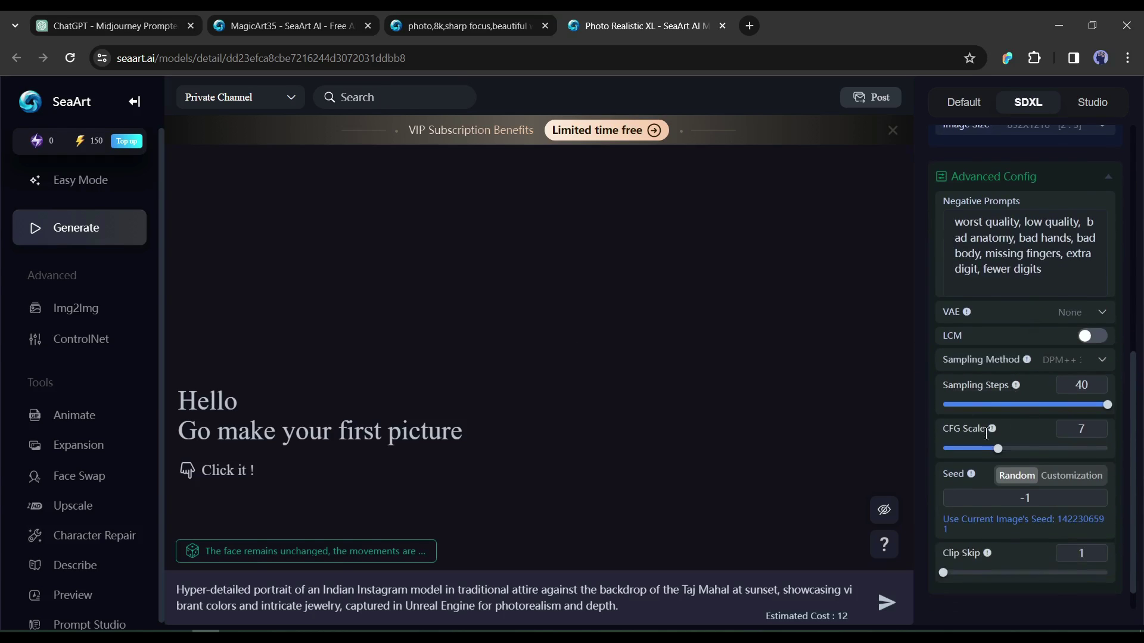
scroll(992, 439, down, 1)
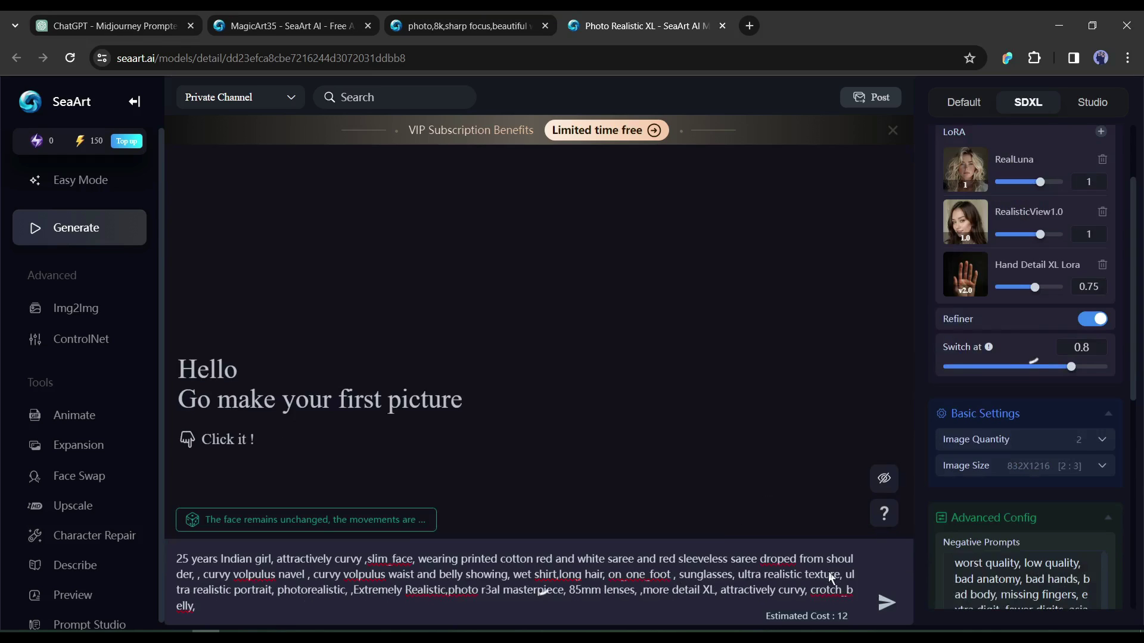
Submit the saree-in-marigold-garden prompt to generate two images
key(Return)
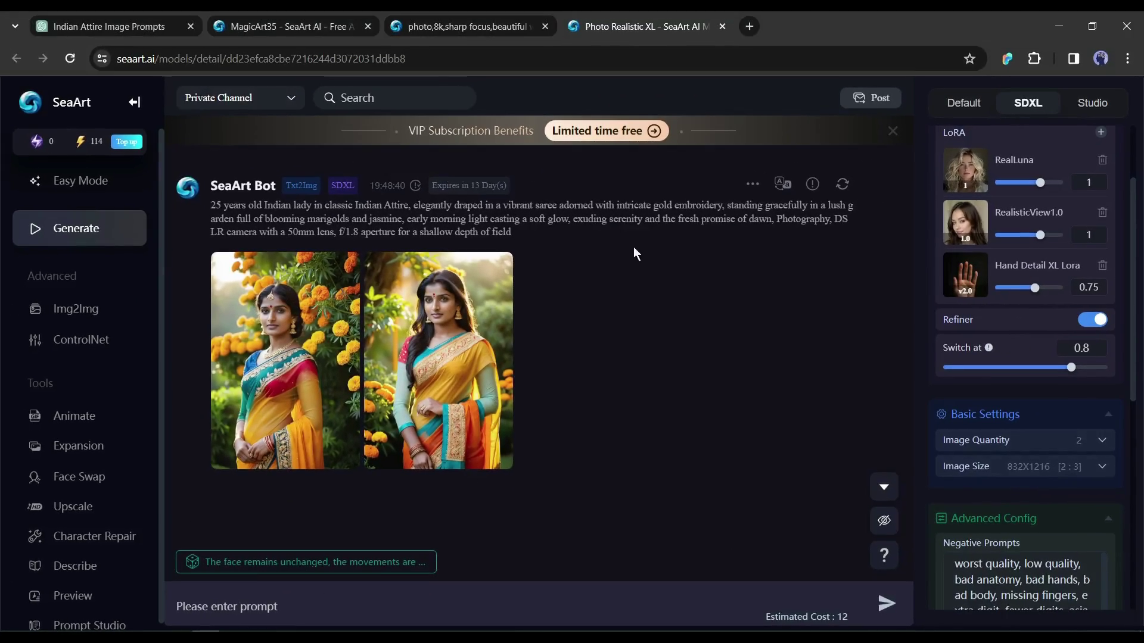
Open the saree results and browse the viewer to the long-haired yellow-saree image
click(285, 352)
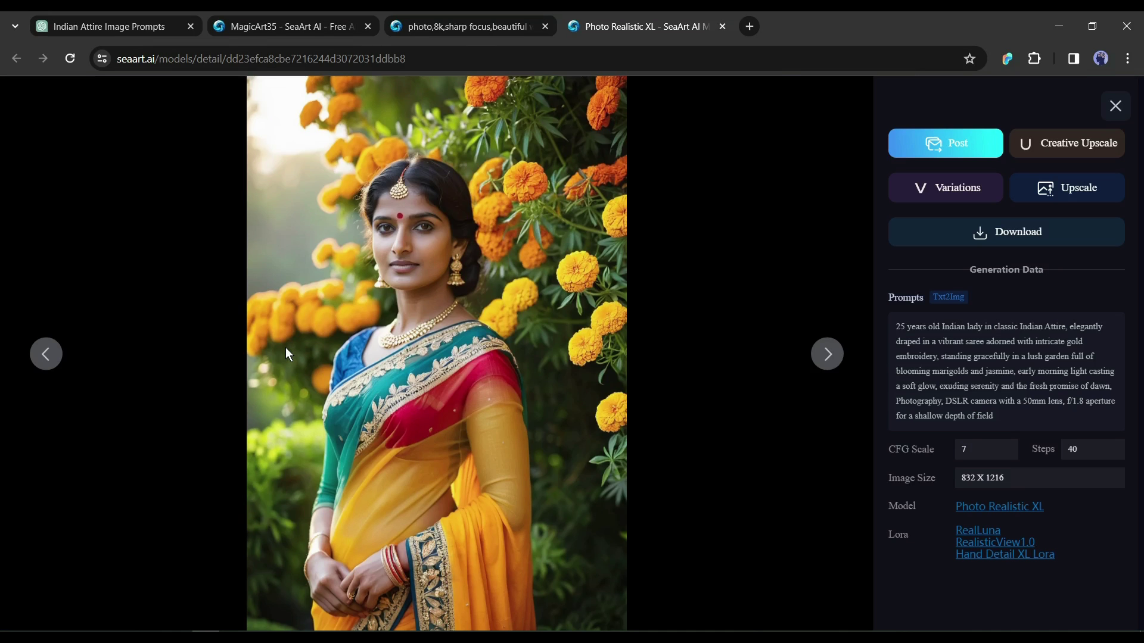
click(825, 357)
click(39, 365)
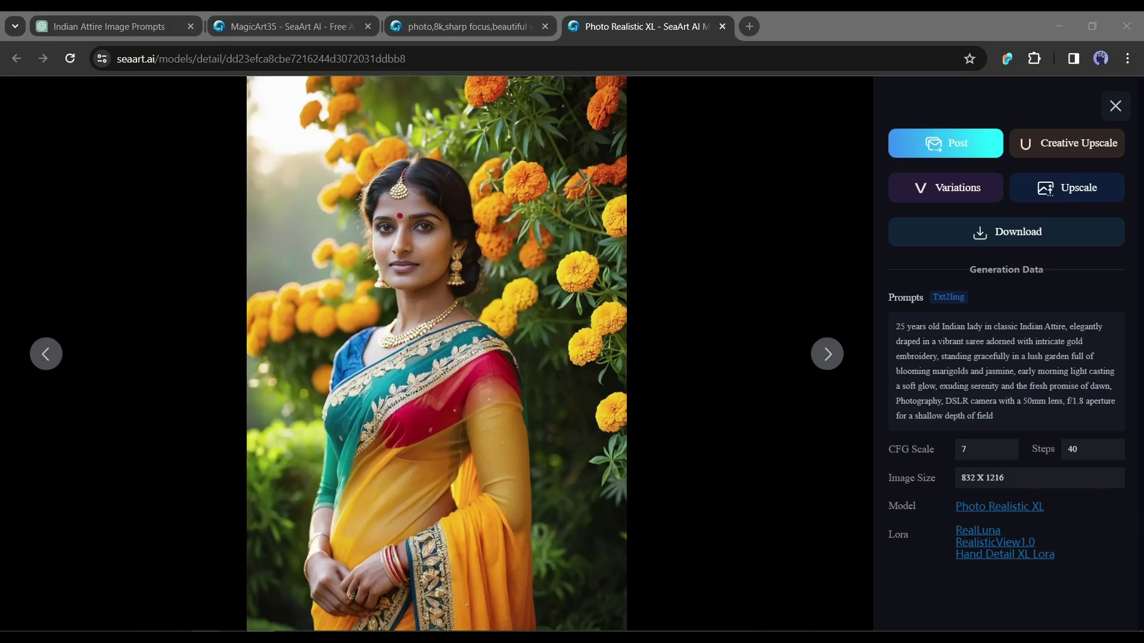
click(327, 597)
click(35, 366)
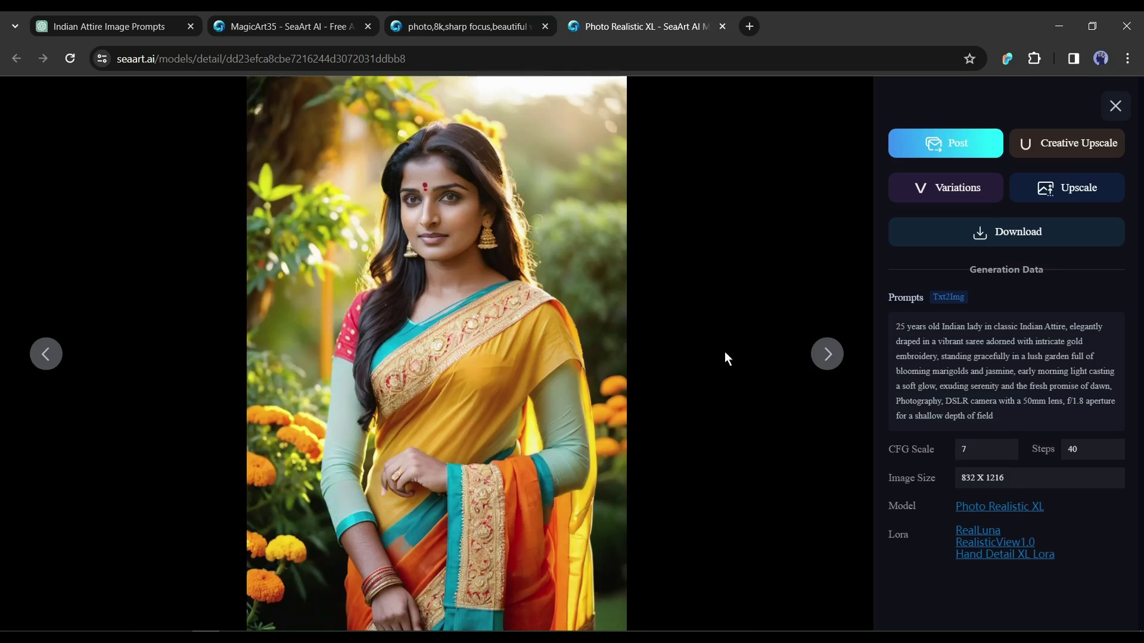
click(823, 362)
click(56, 356)
Upscale the yellow-saree image to 1664 × 2432 and download the enlarged 5 MB PNG
click(1072, 190)
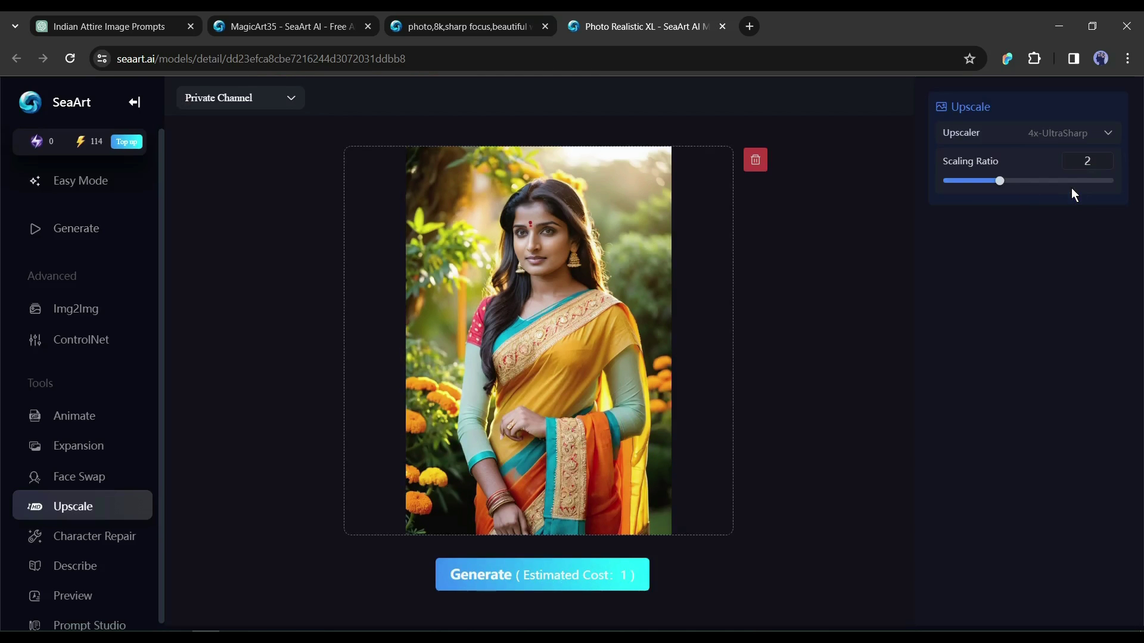
click(524, 565)
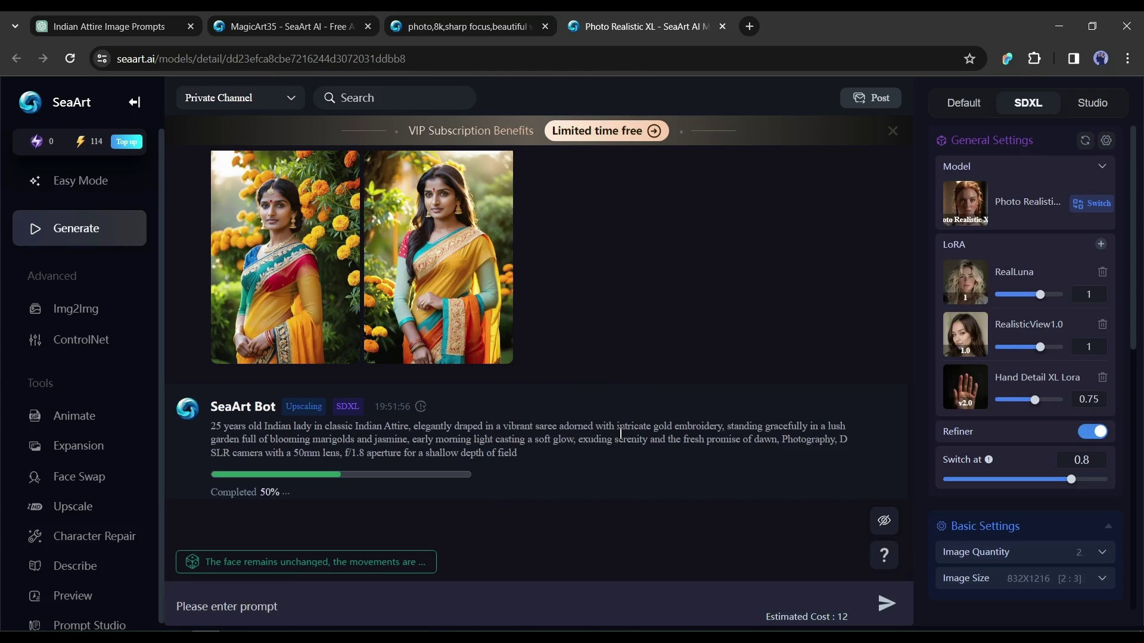
click(295, 229)
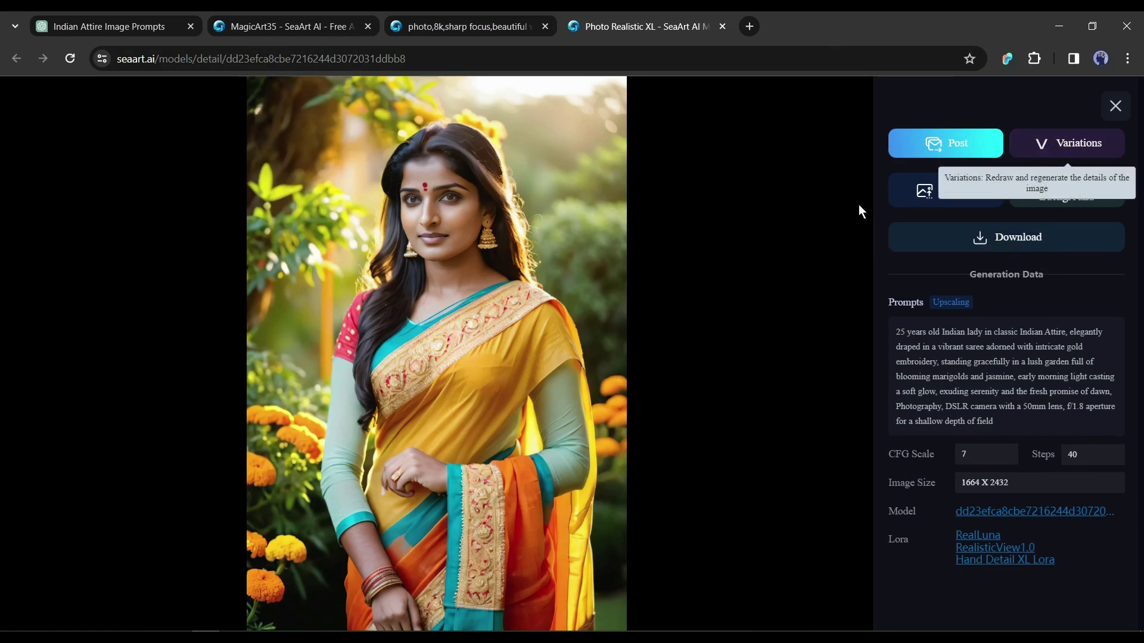
click(980, 245)
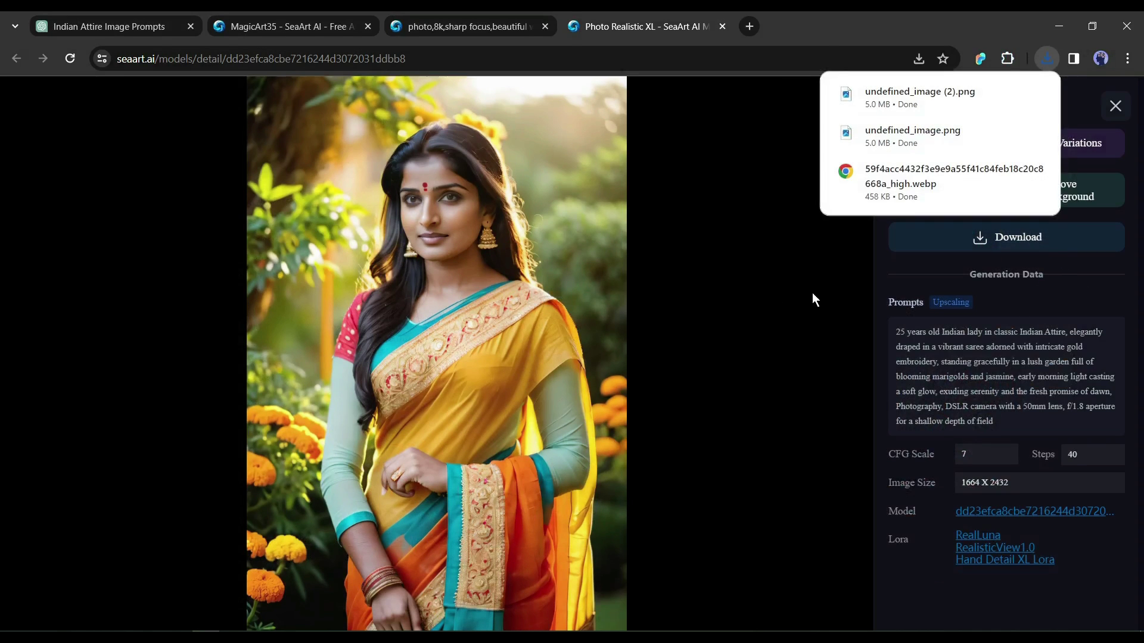
Copy the previous yellow-saree prompt into the empty prompt field
click(1115, 106)
scroll(409, 549, up, 3)
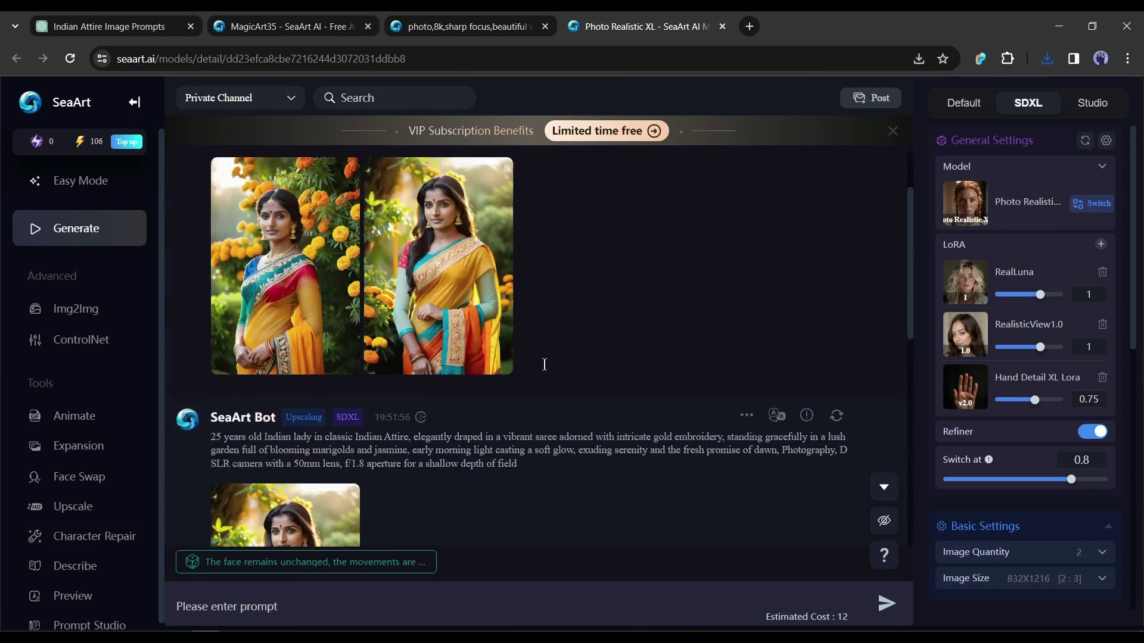
scroll(532, 366, up, 3)
scroll(529, 365, down, 1)
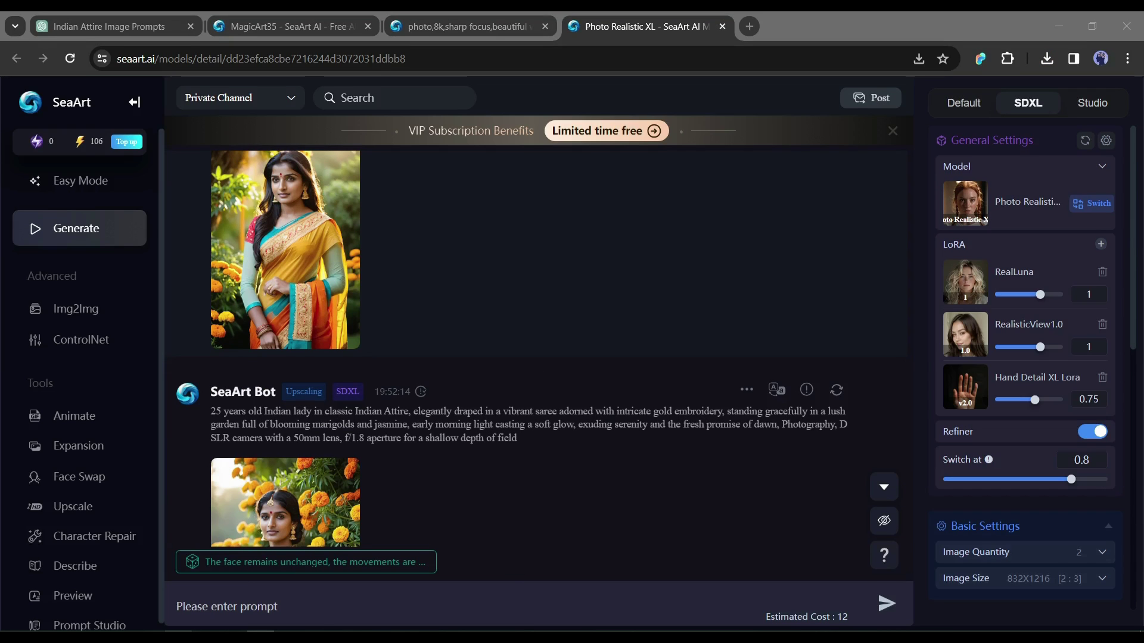
scroll(394, 317, down, 3)
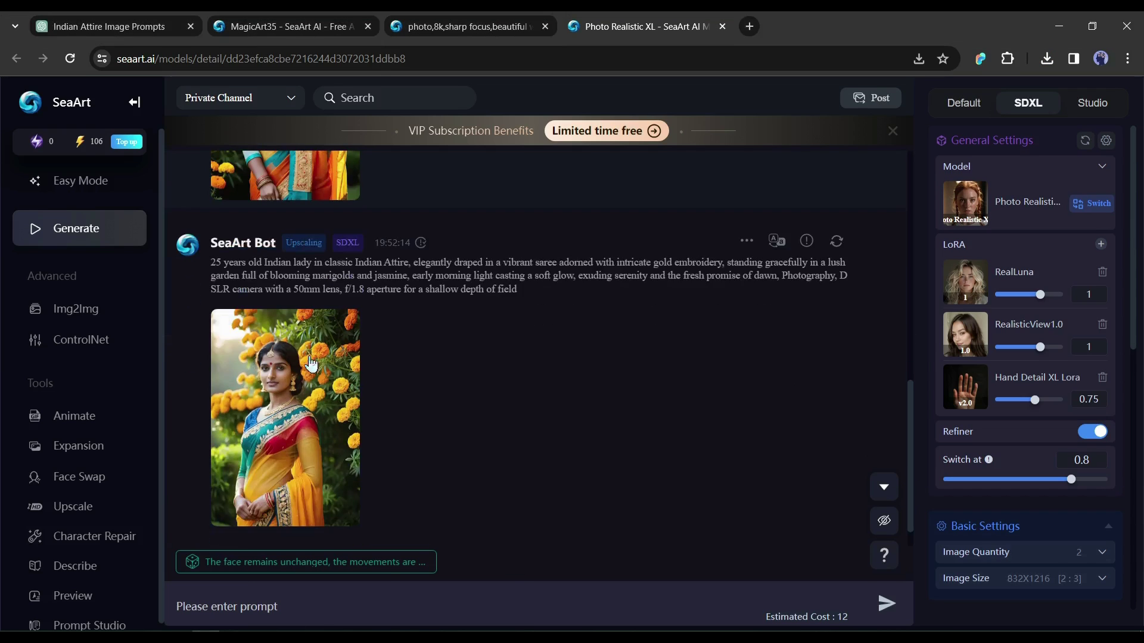
scroll(422, 412, up, 1)
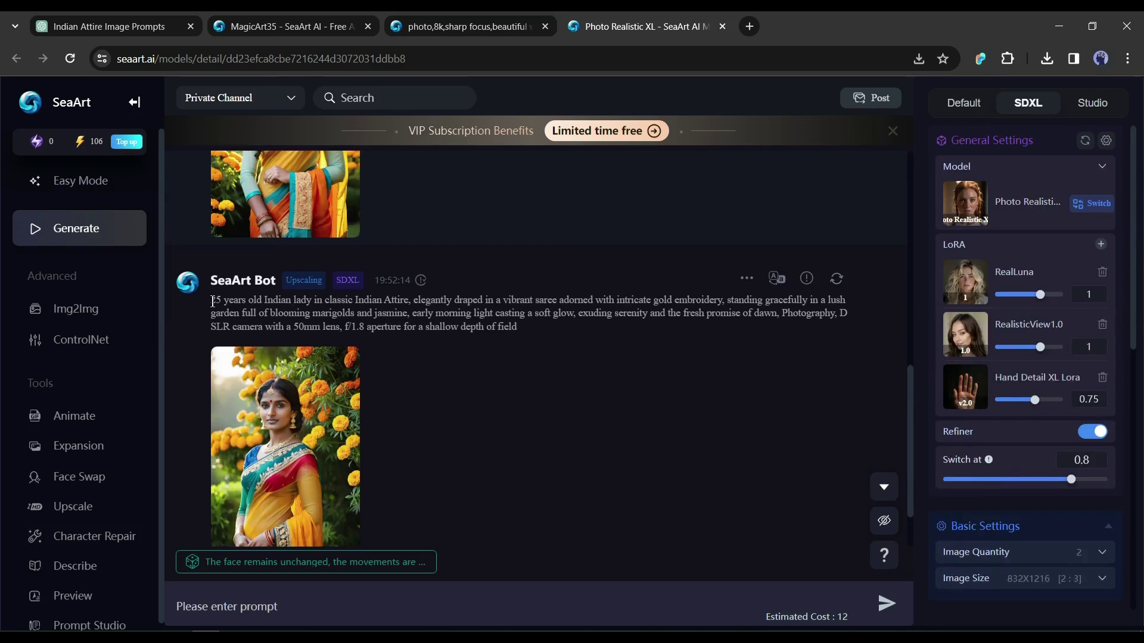
drag(212, 301, 528, 335)
key(ctrl+c)
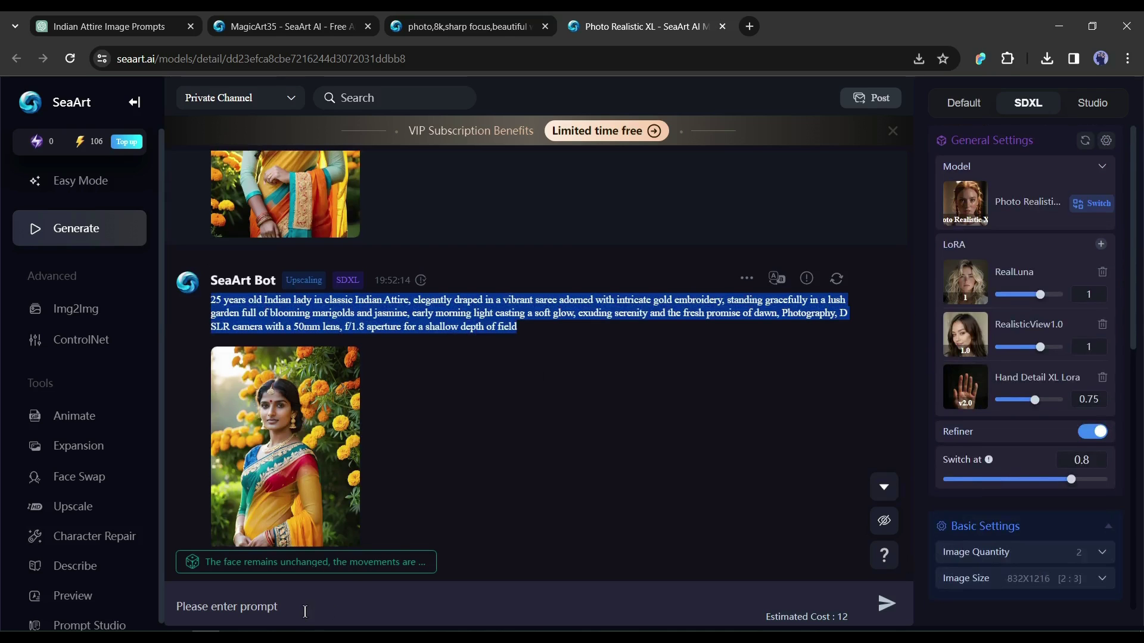
click(305, 613)
key(ctrl+v)
key(BackSpace)
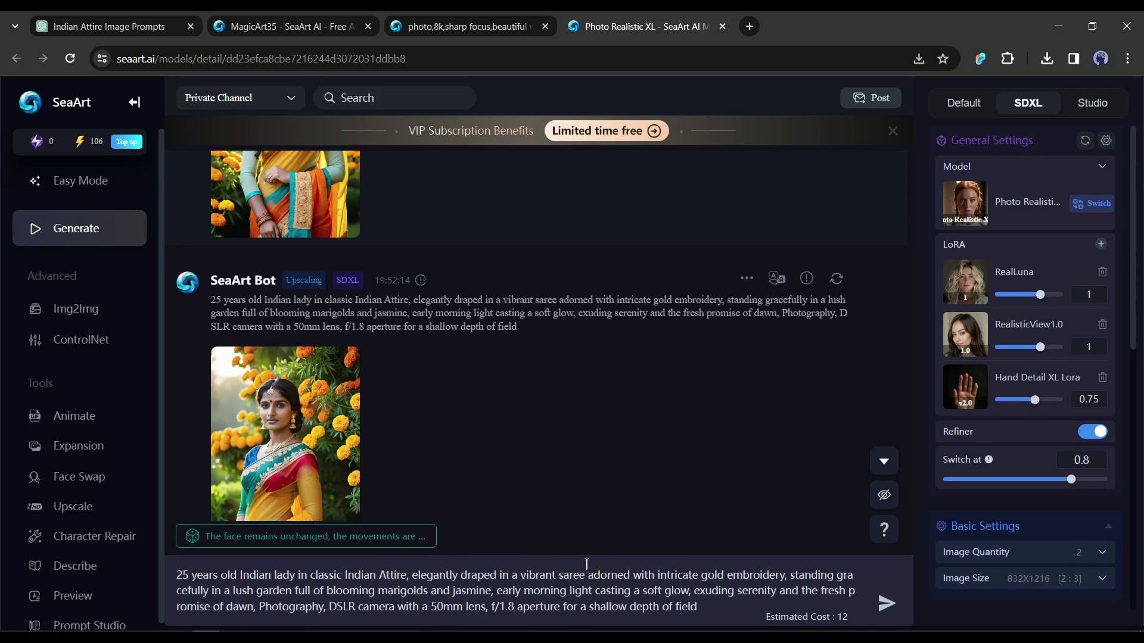
text(bla)
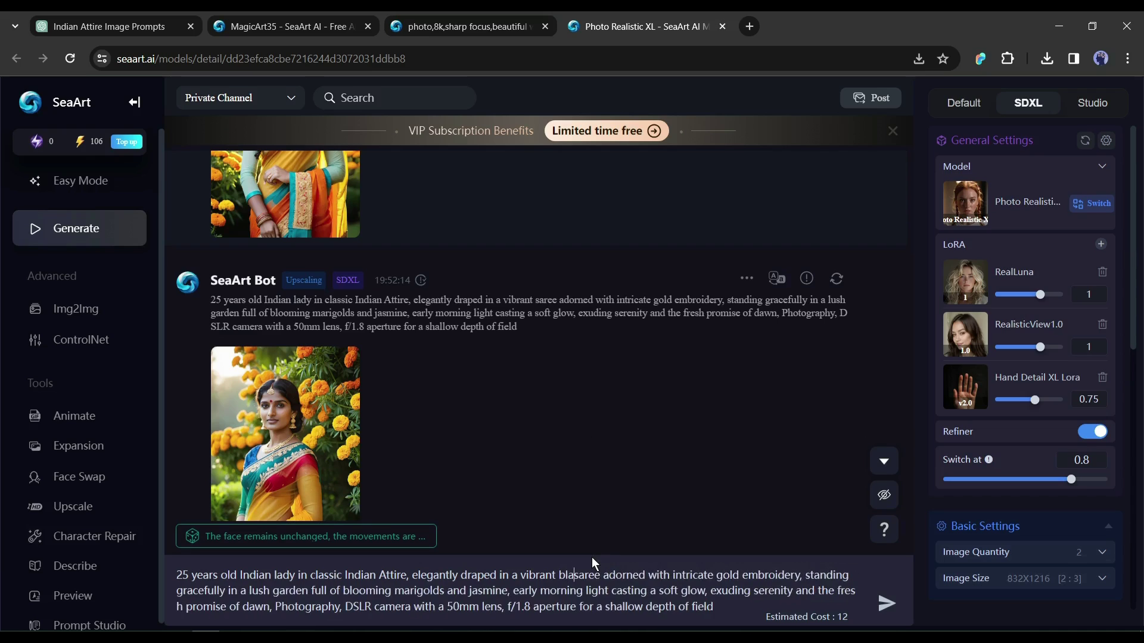
text(ck)
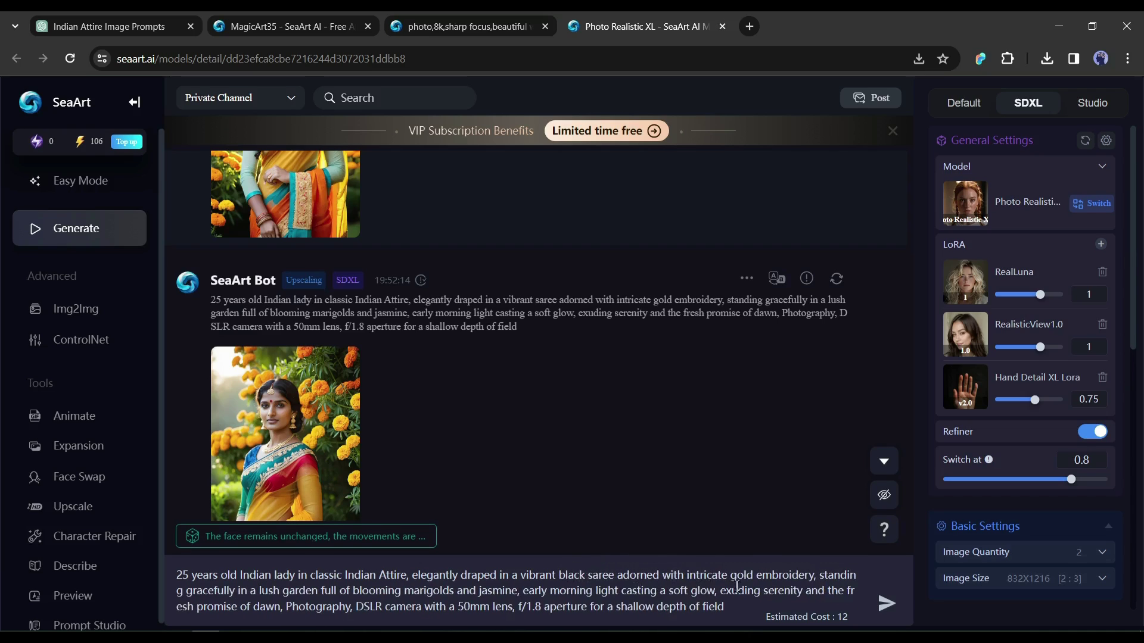
Edit the prompt to a black saree on a sea beach at sunset and submit it
drag(255, 590, 520, 590)
text(s)
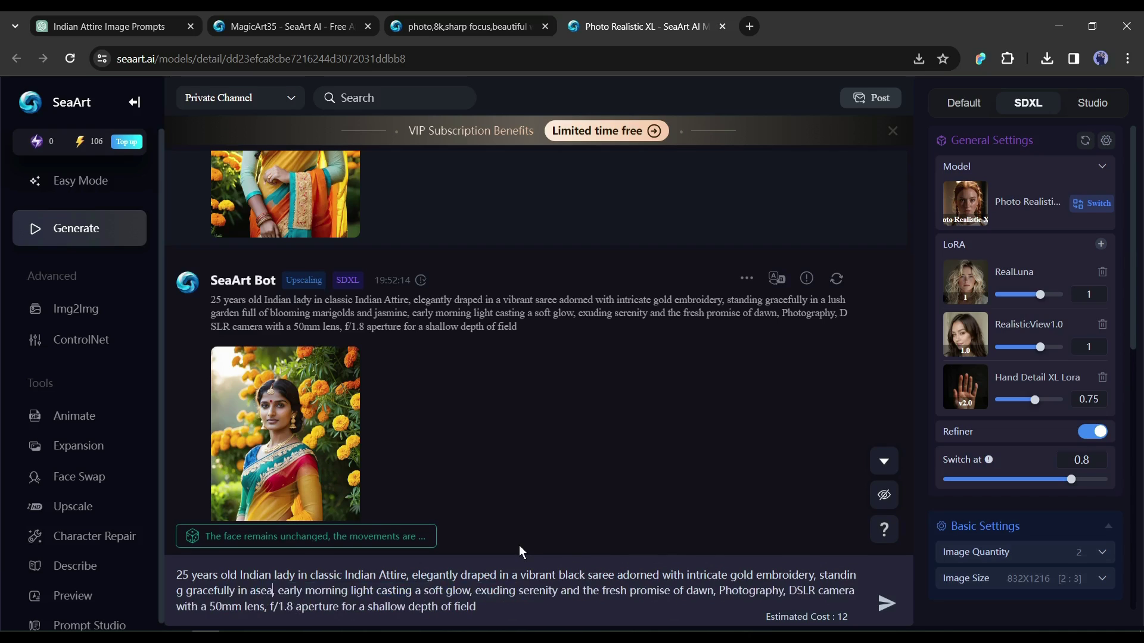
text(ea beach, sun set,)
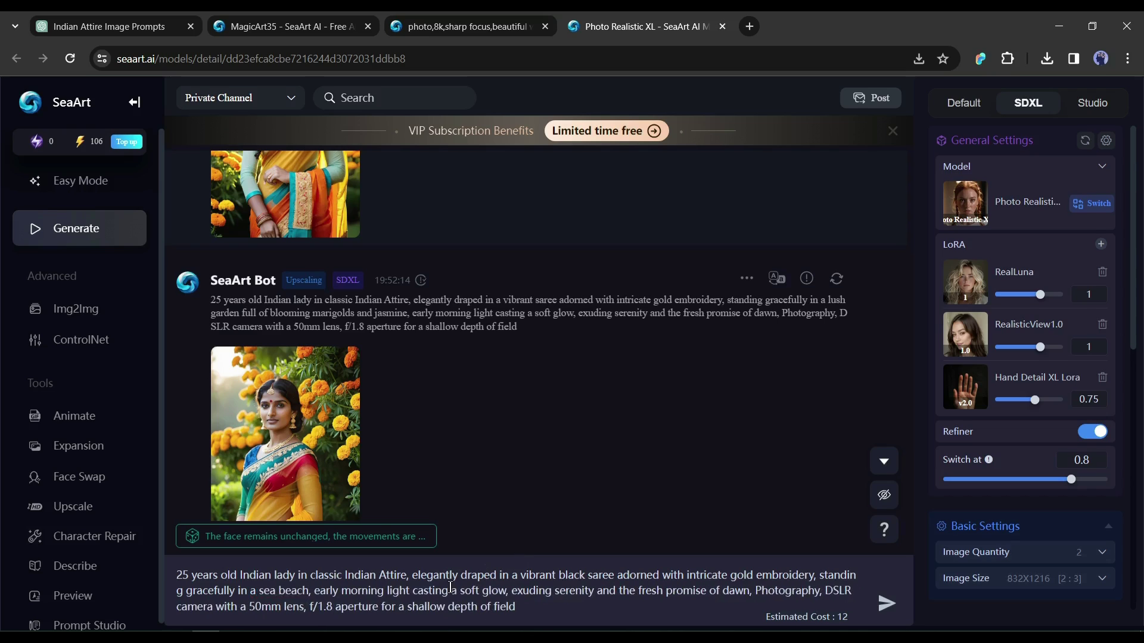
drag(572, 591, 375, 591)
key(BackSpace)
click(884, 604)
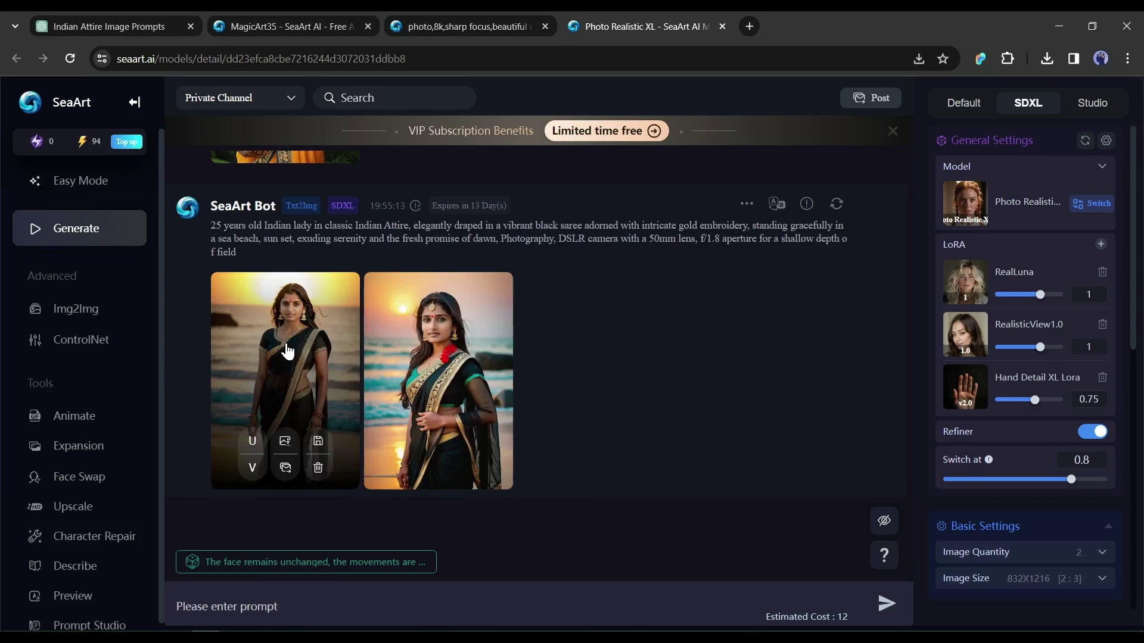
click(286, 351)
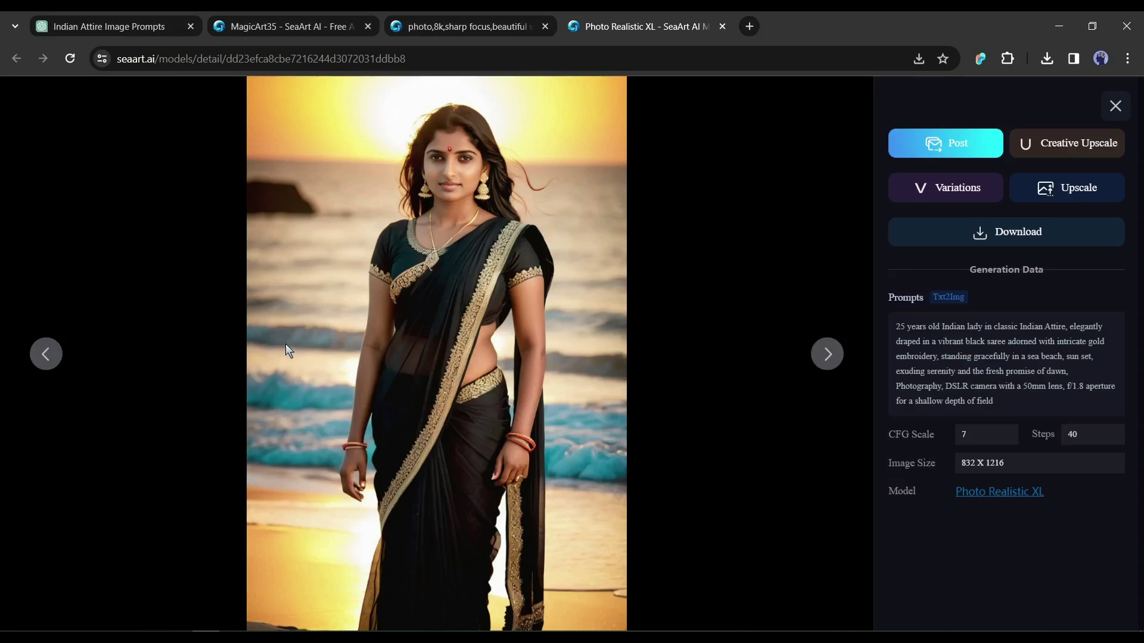
click(828, 355)
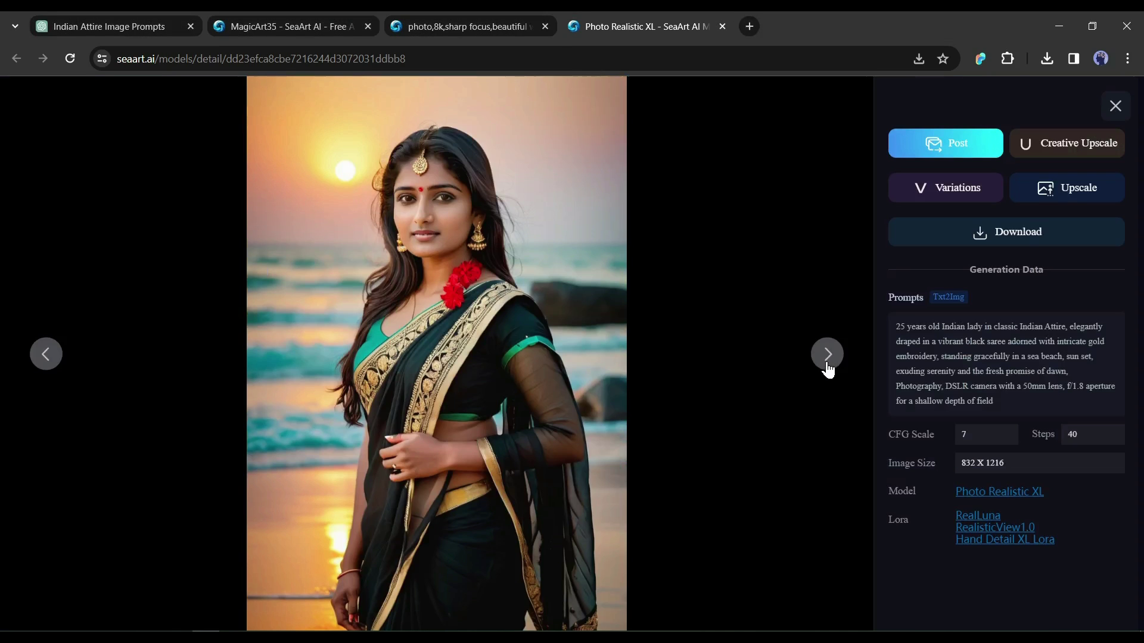
click(45, 358)
click(1115, 105)
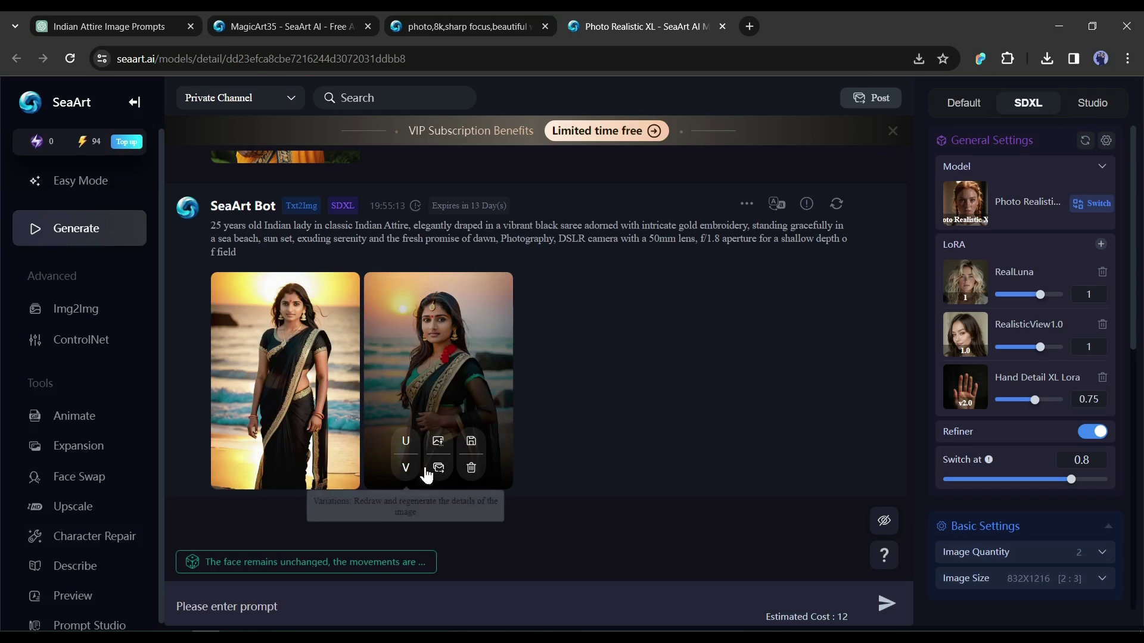
Paste the prompt, edited to a red lehenga in a bar, and submit it
click(292, 605)
text(25 years old Indian lady in classic Indian Attire, elegantly draped in a vibrant black saree adorned with intricate gold embroidery, standing gracefully in a sea beach, sun set, exuding serenity and the fresh promise of dawn, Photography, DSLR camera with a 50mm lens, f/1.8 aperture for a shallow depth of field)
key(Return)
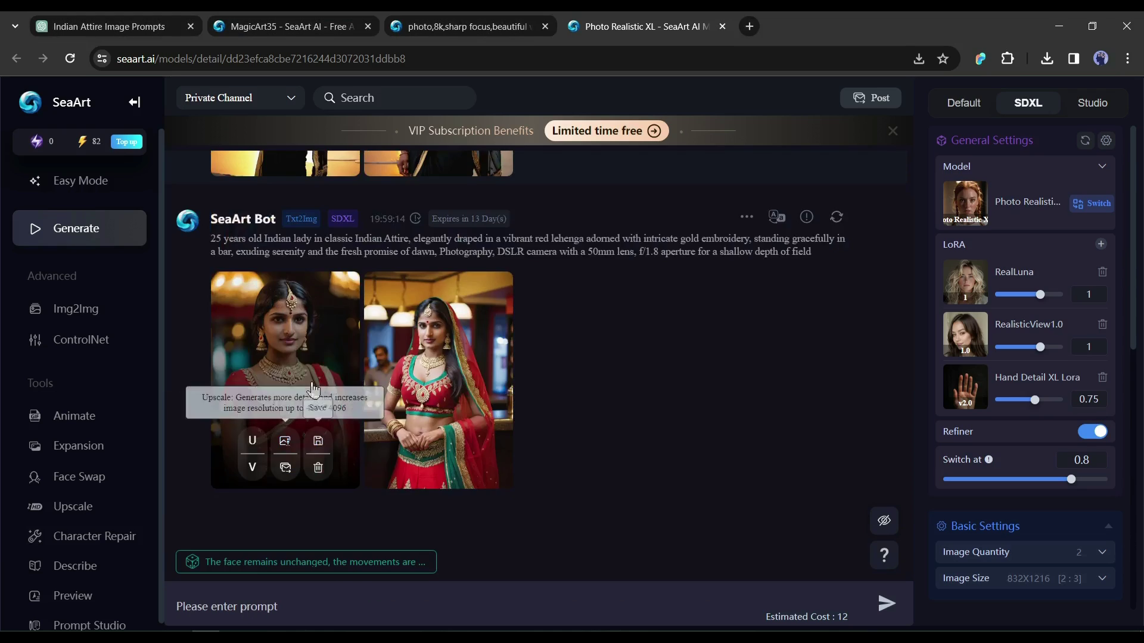
Create variations of the second red-lehenga image and view the first variation full-size
click(262, 295)
click(1115, 105)
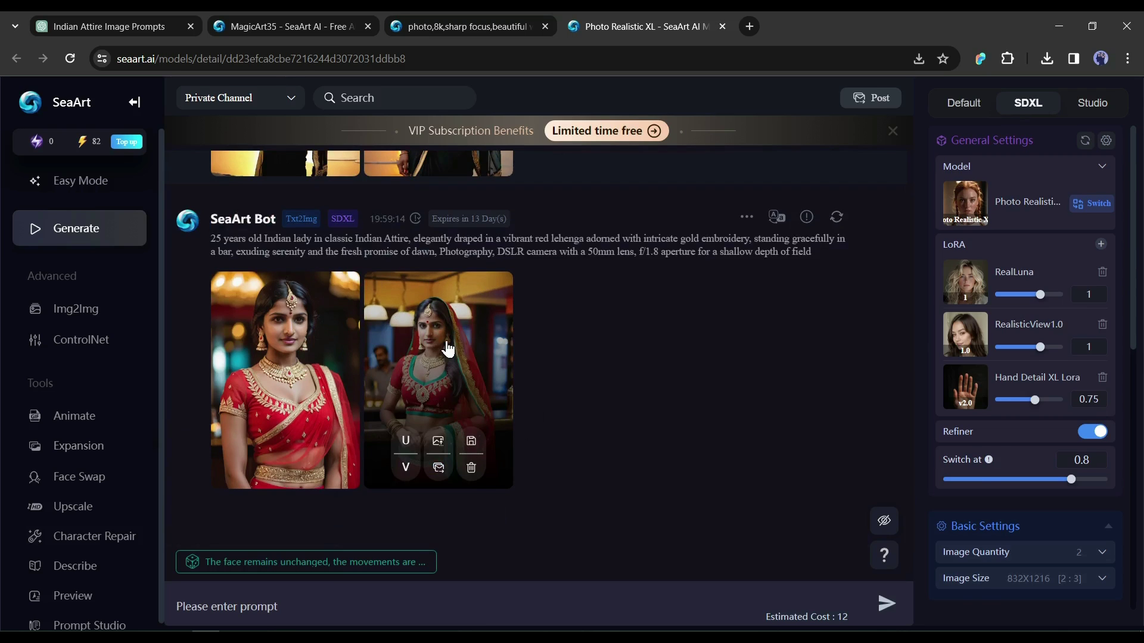
click(383, 390)
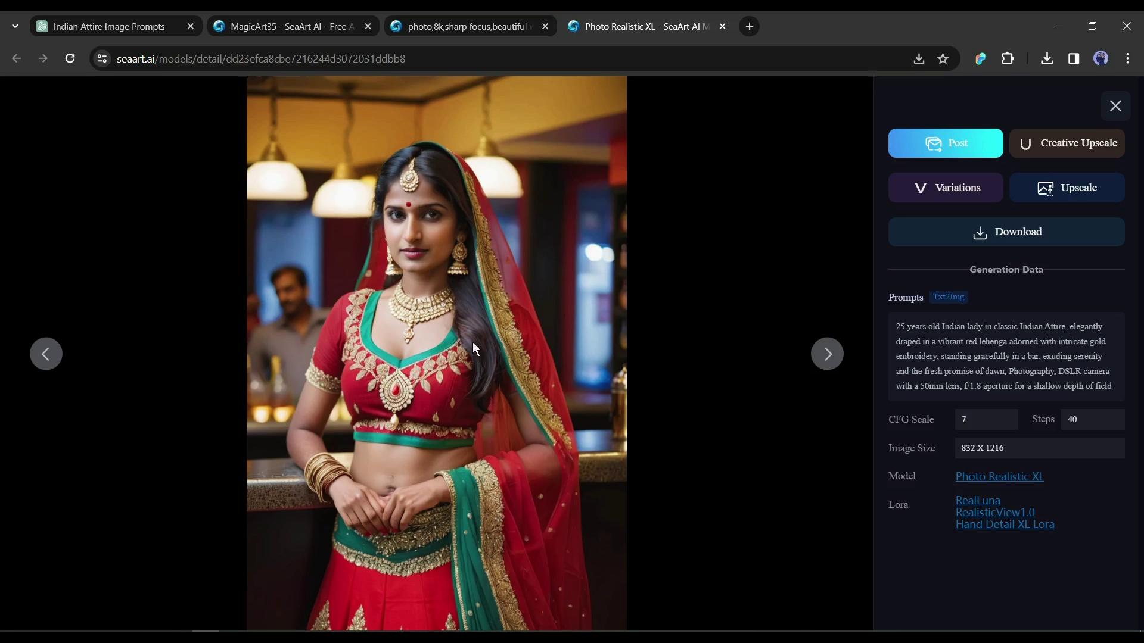
click(938, 200)
click(885, 601)
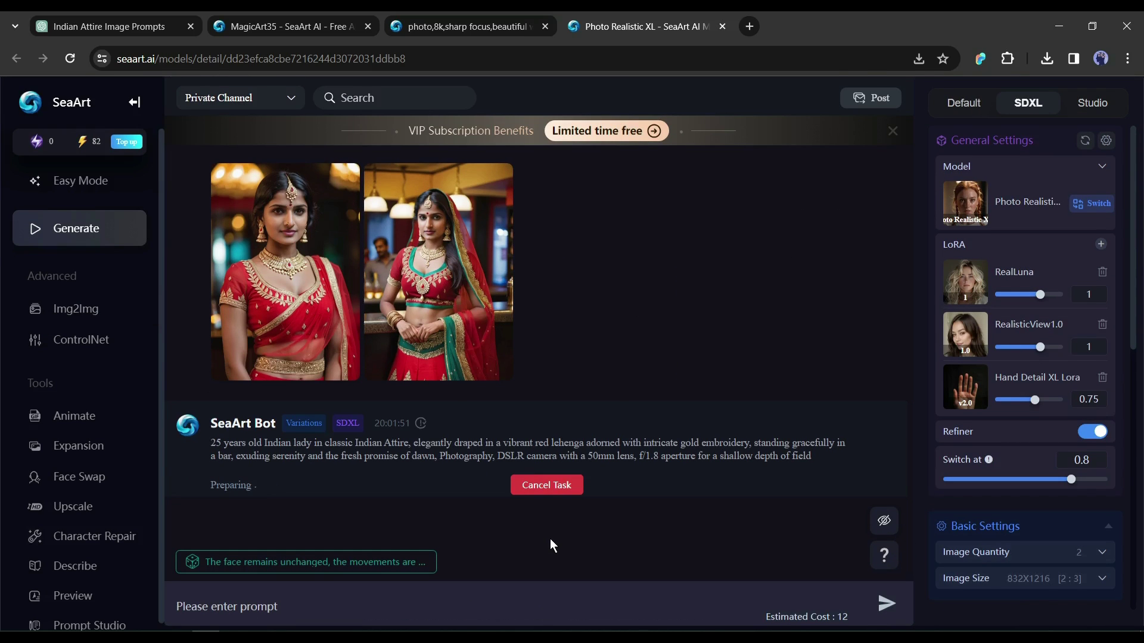
click(308, 332)
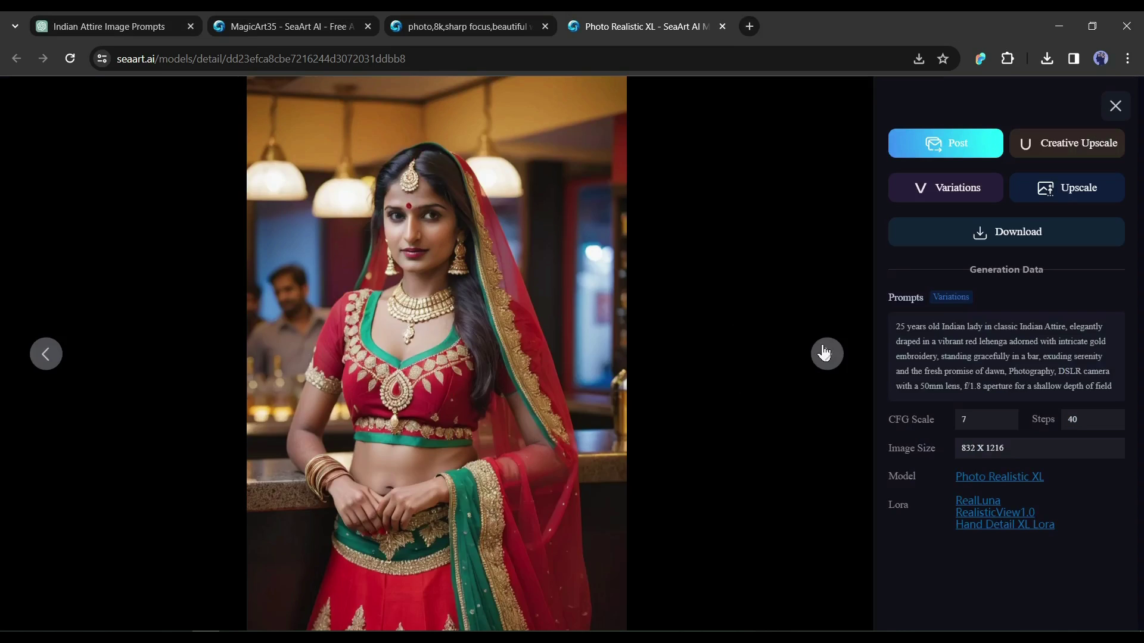
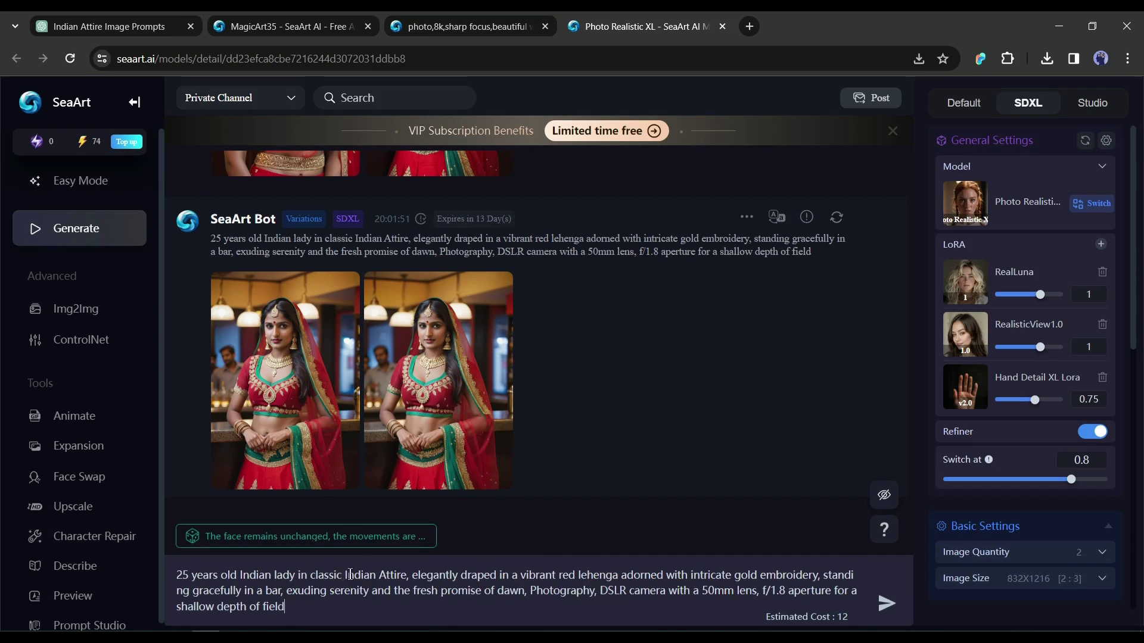
Revise the prompt to drop 'in classic Indian Attire' and the lehenga, then regenerate
drag(301, 575, 700, 575)
key(BackSpace)
click(410, 575)
key(BackSpace)
text(t-shirt)
key(Return)
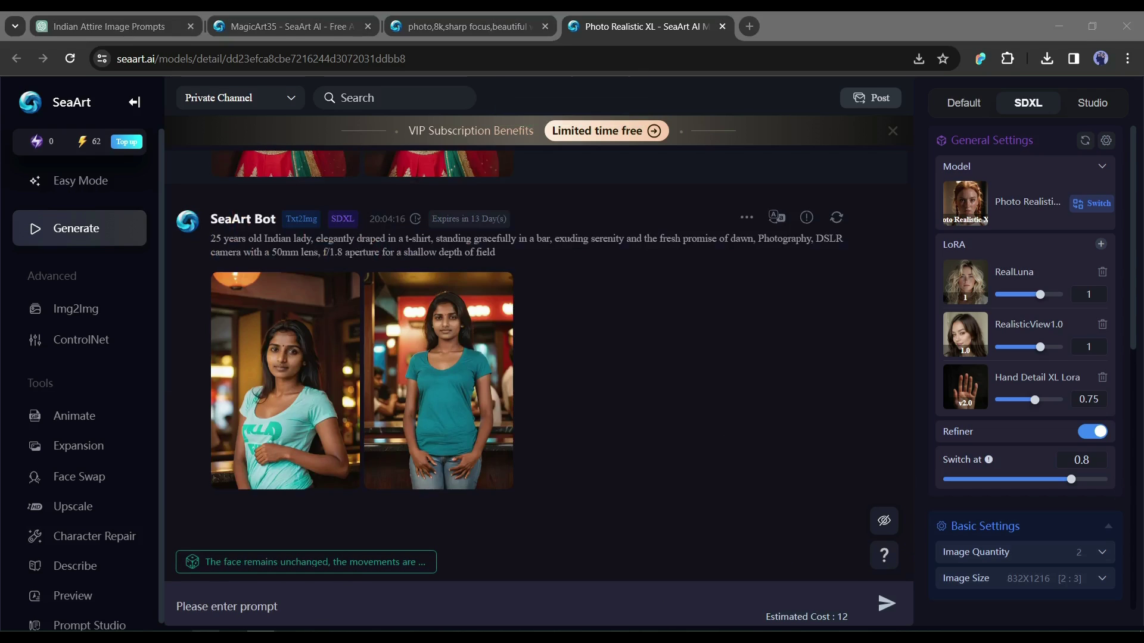
Enlarge the t-shirt results, ending on the light-teal printed t-shirt image
click(446, 429)
click(826, 354)
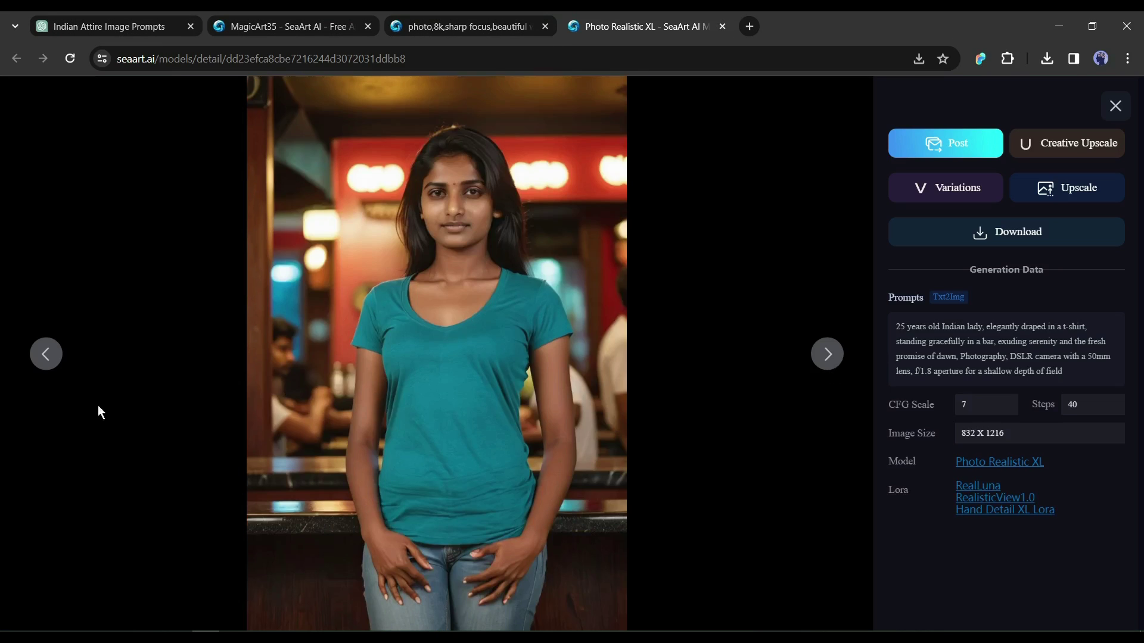
click(46, 357)
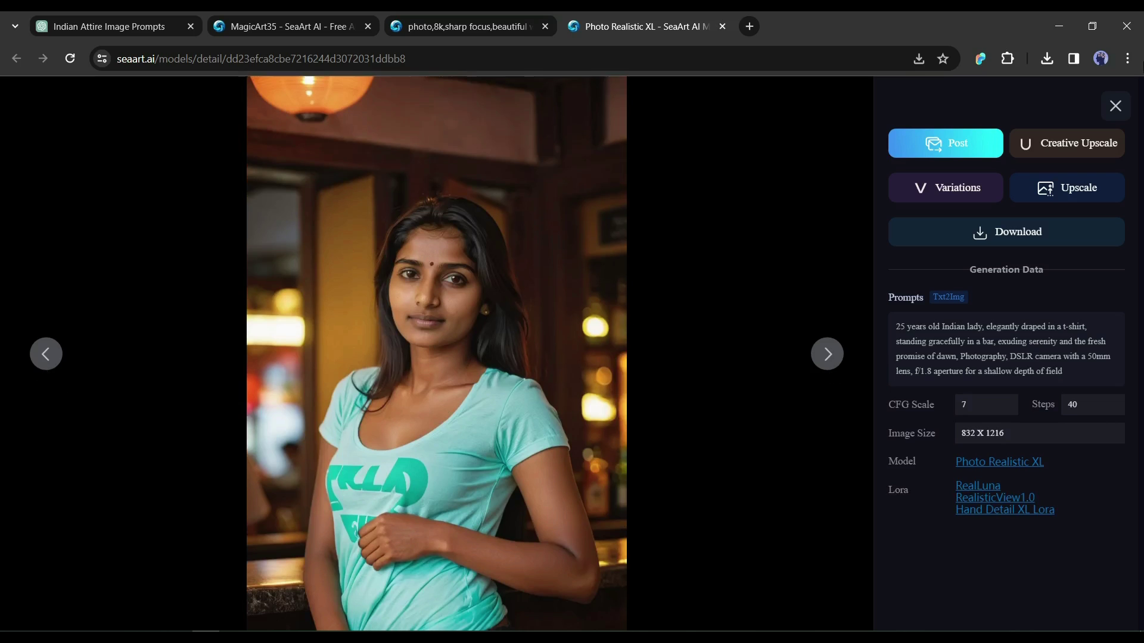
Close the enlarged t-shirt image viewer
click(1116, 108)
scroll(480, 434, up, 3)
scroll(528, 396, up, 3)
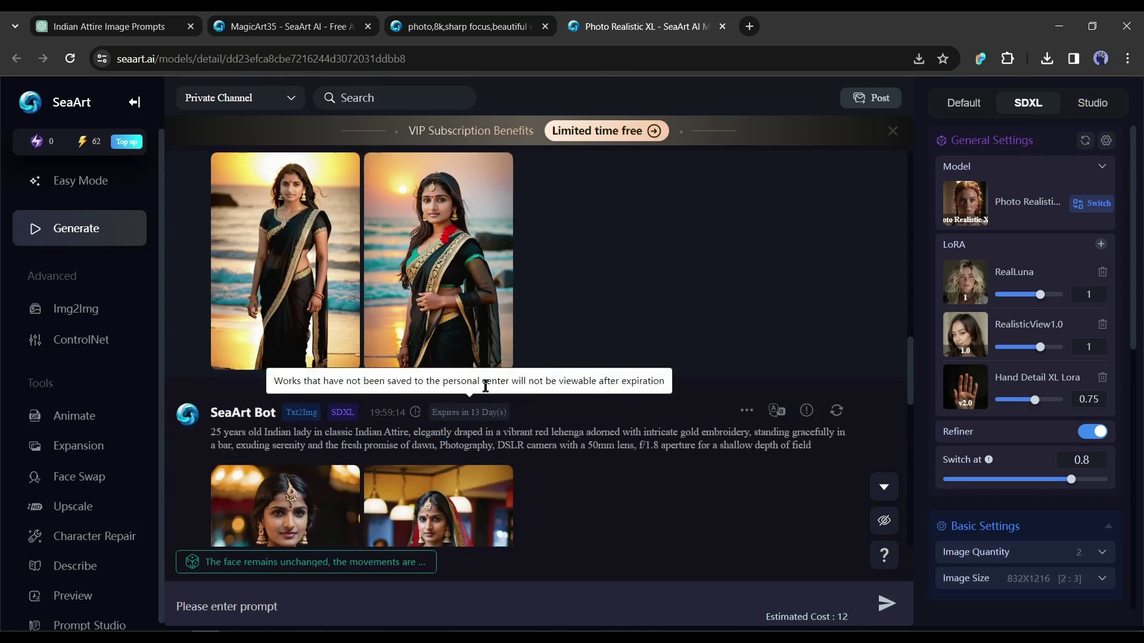
scroll(519, 324, up, 3)
scroll(446, 317, up, 3)
scroll(560, 345, up, 3)
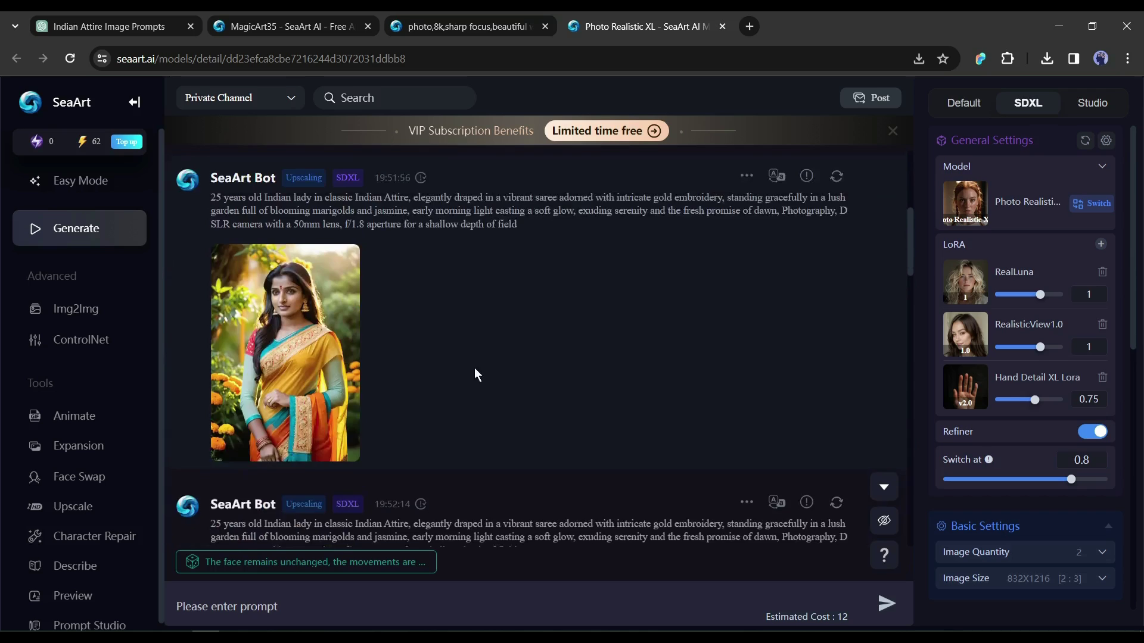
scroll(474, 367, up, 3)
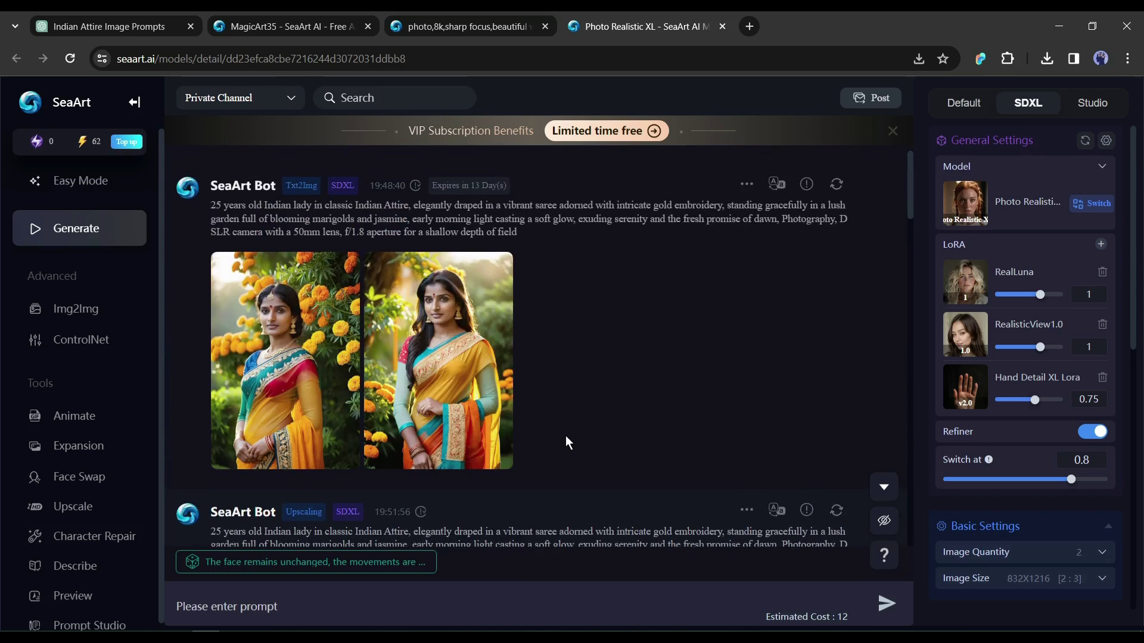
scroll(564, 435, down, 3)
scroll(560, 435, down, 3)
scroll(536, 429, down, 3)
scroll(501, 427, down, 3)
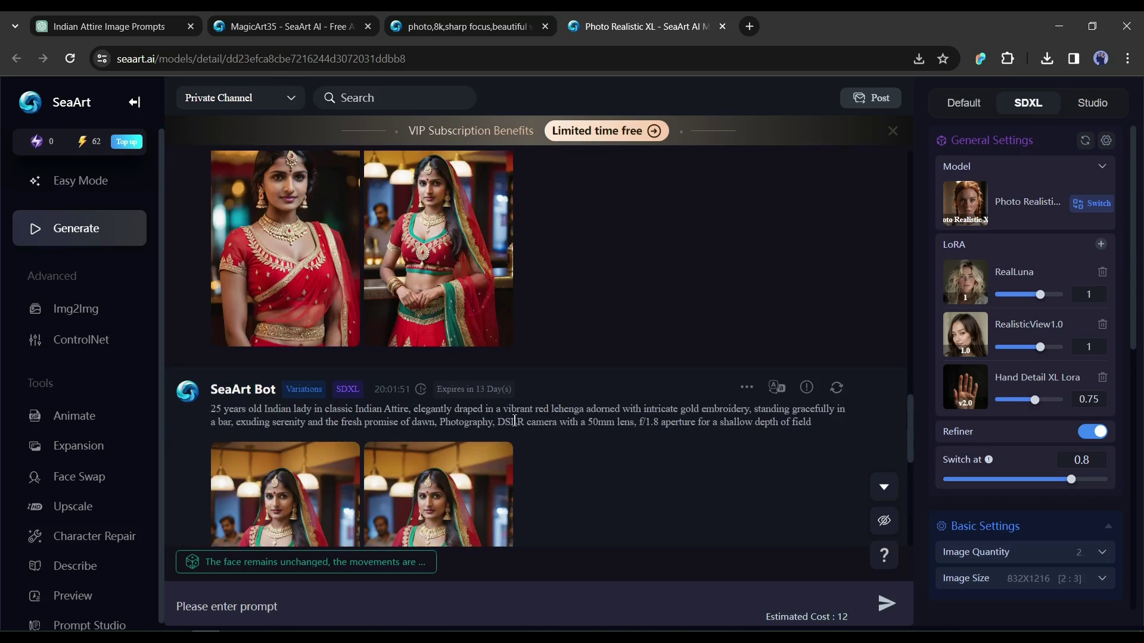
scroll(527, 419, down, 3)
scroll(535, 417, down, 2)
scroll(533, 417, down, 2)
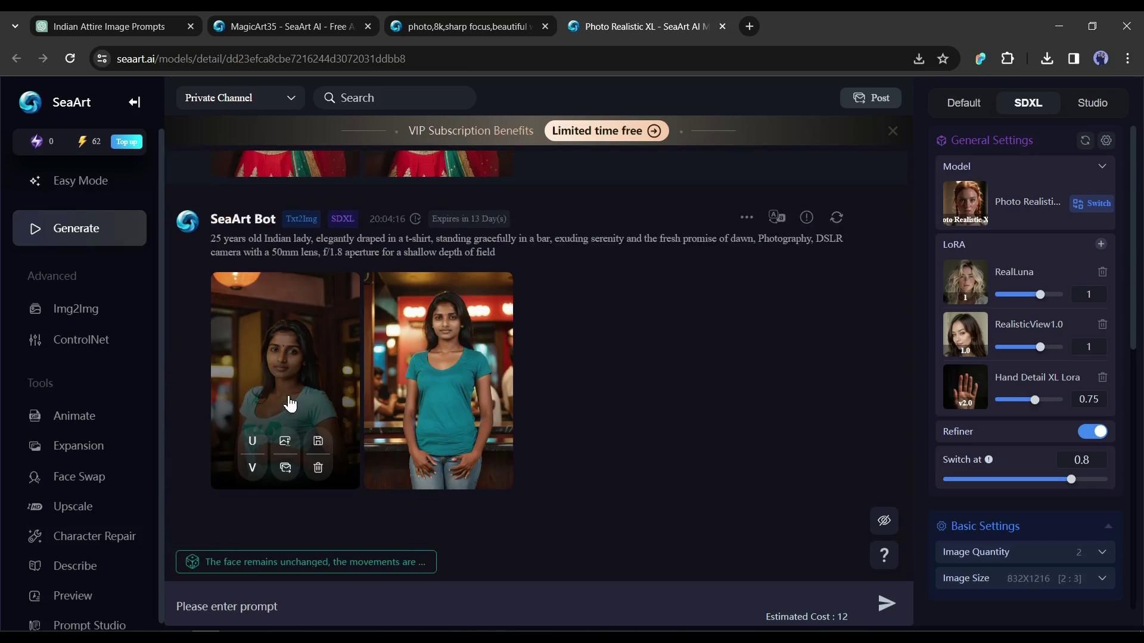
scroll(58, 395, down, 1)
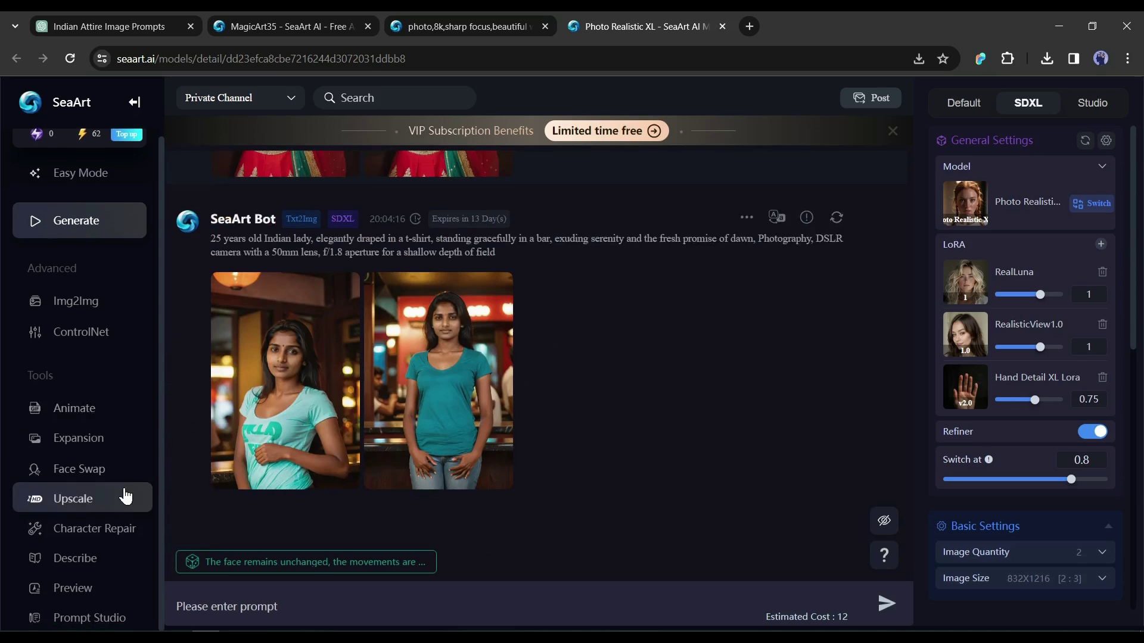
Open Face Swap and preview the upscaled saree portrait full-size
click(79, 474)
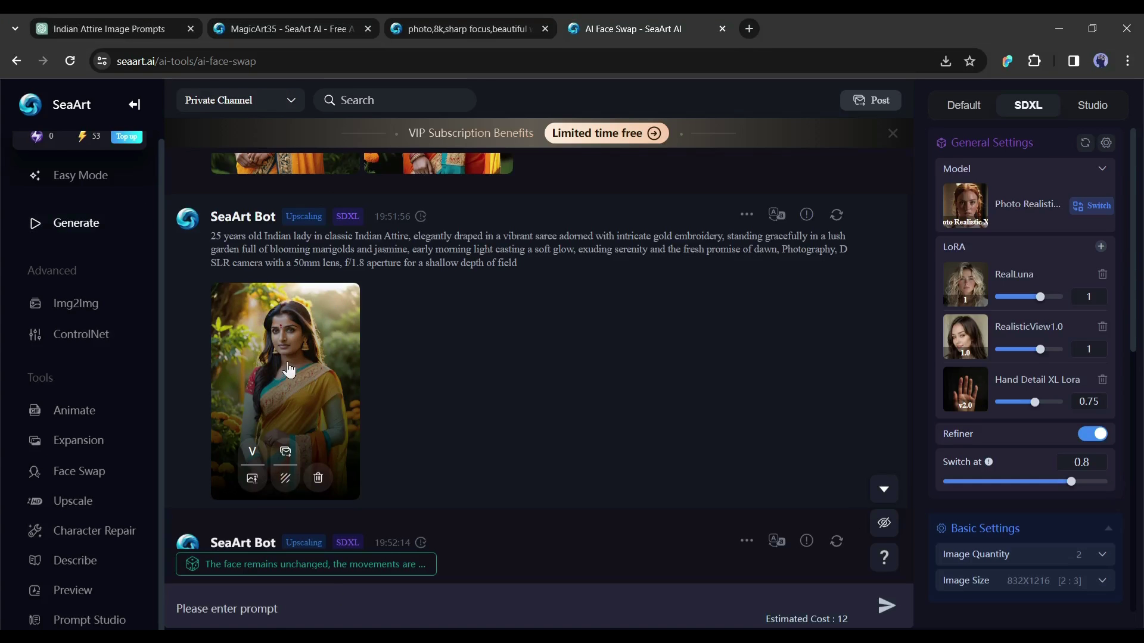
click(324, 345)
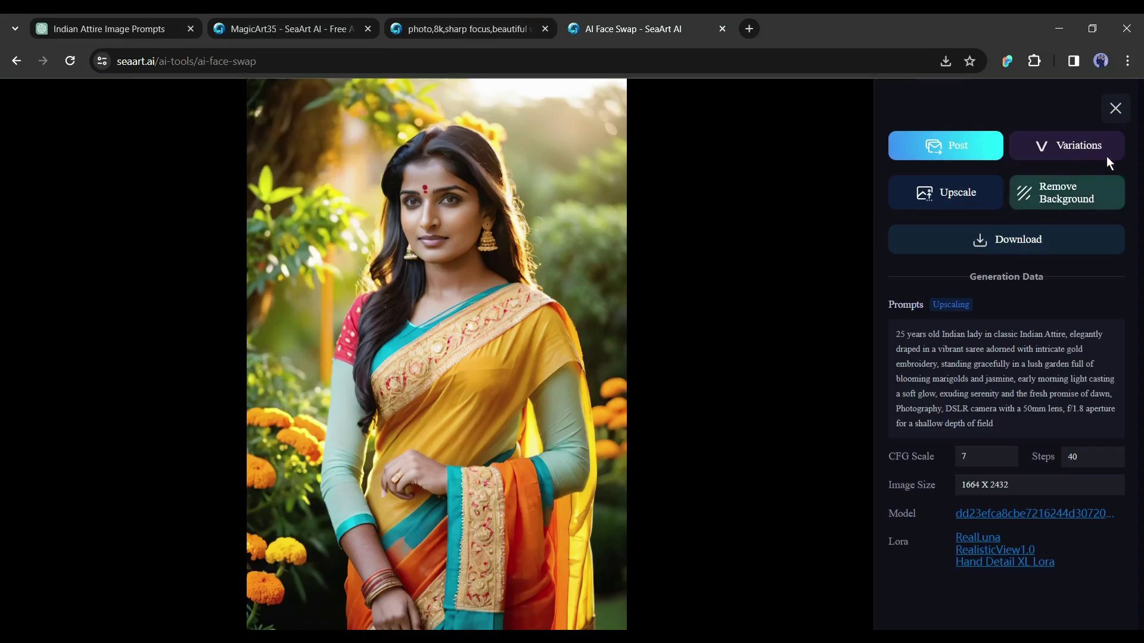
click(1114, 109)
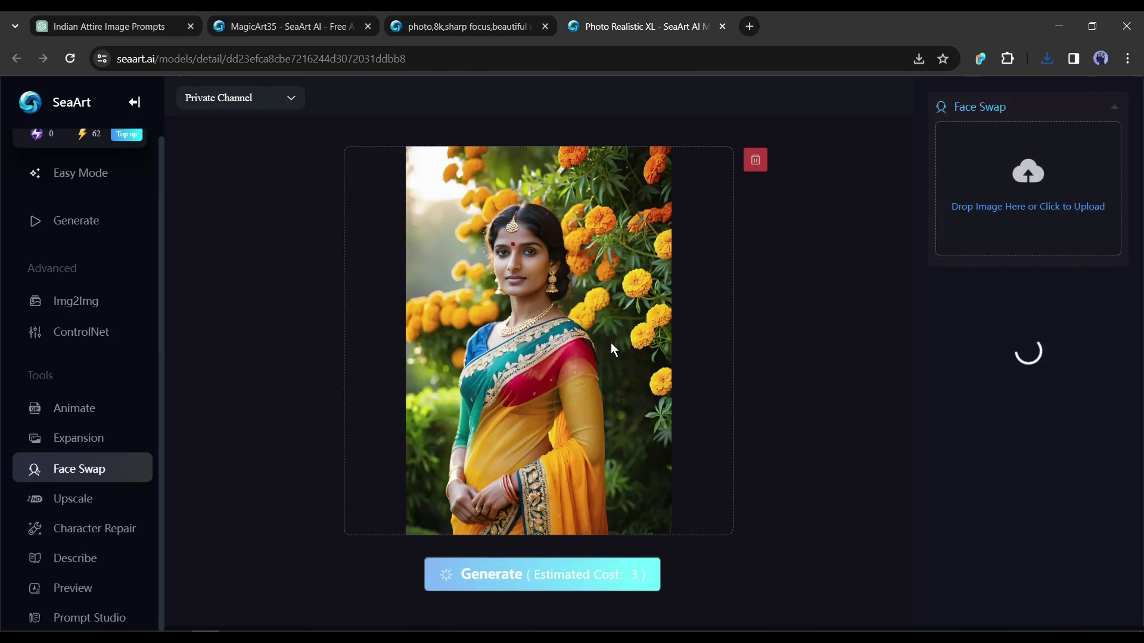
Upload the marigold saree photo as target and view the face-swapped result
click(1032, 177)
double_click(389, 232)
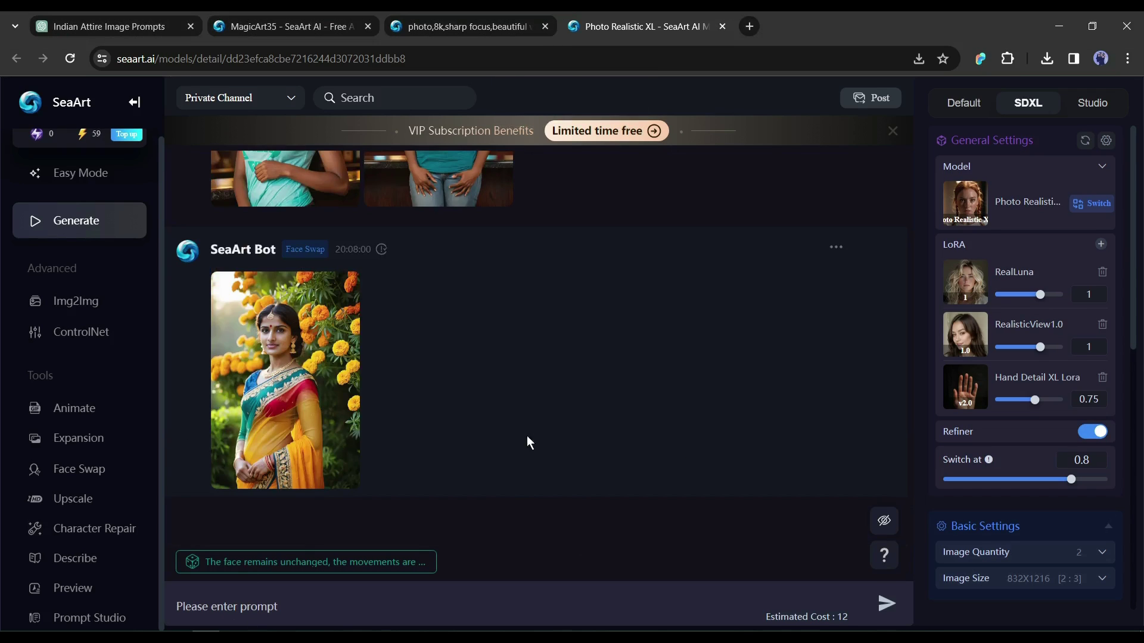
click(301, 349)
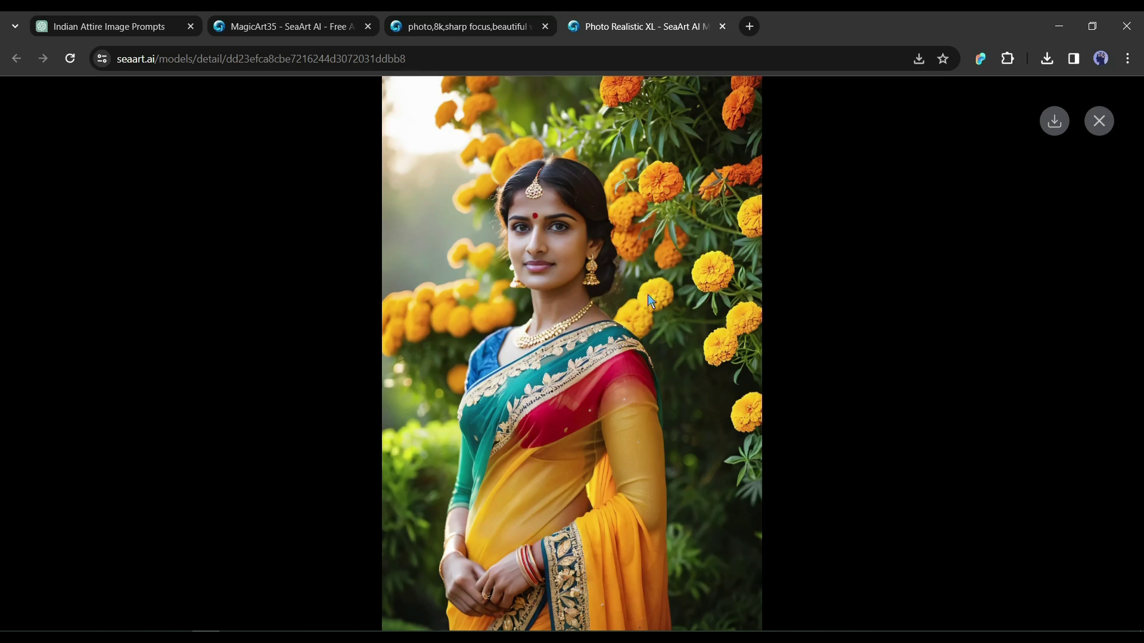
click(1099, 122)
Face-swap onto the lakeside red saree photo and view the finished result
click(79, 468)
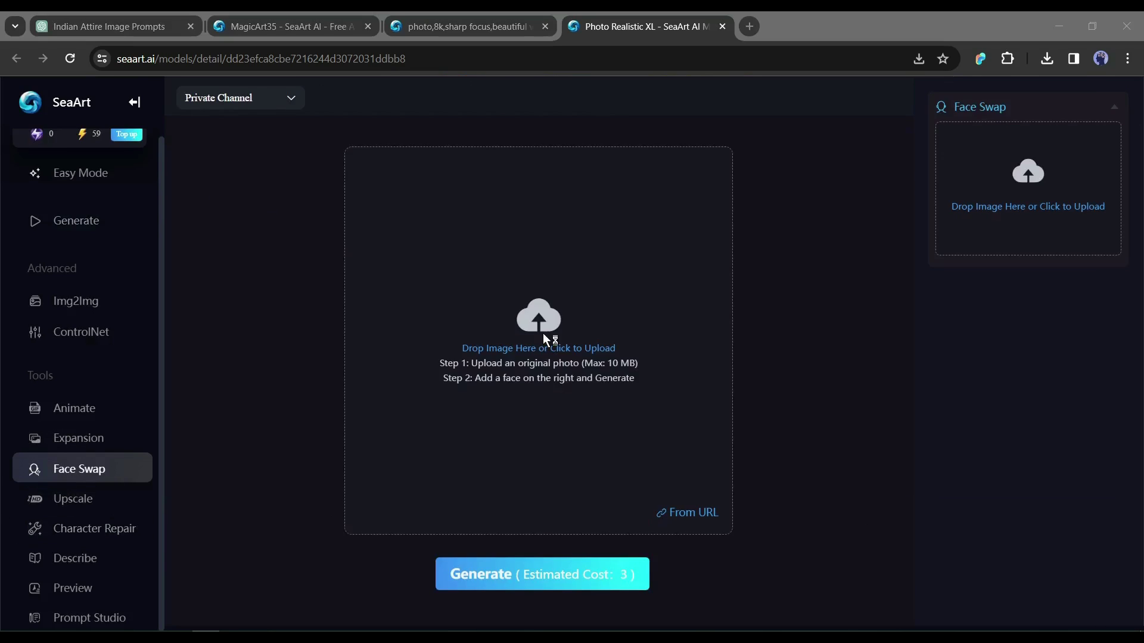
click(539, 314)
scroll(568, 419, down, 2)
double_click(966, 459)
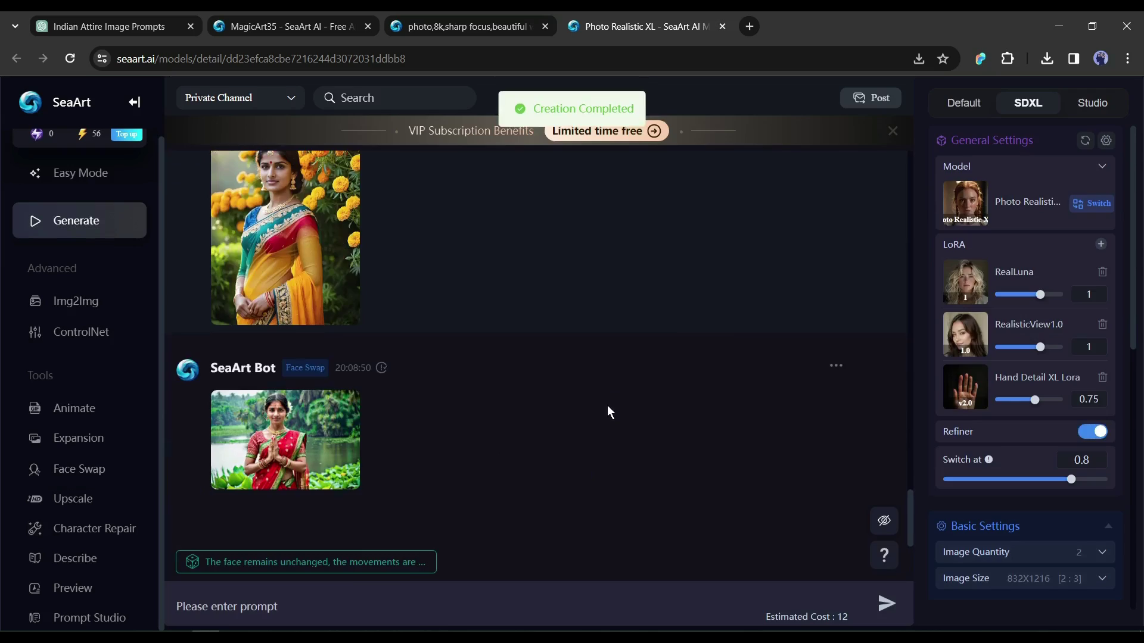
click(295, 419)
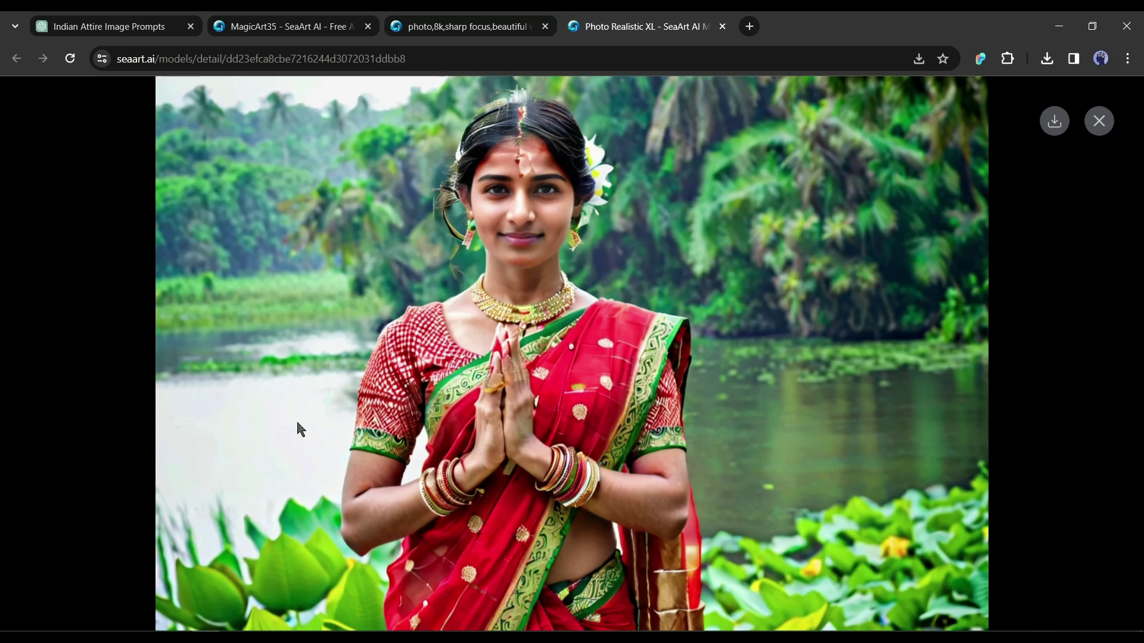
click(1099, 122)
scroll(410, 399, up, 2)
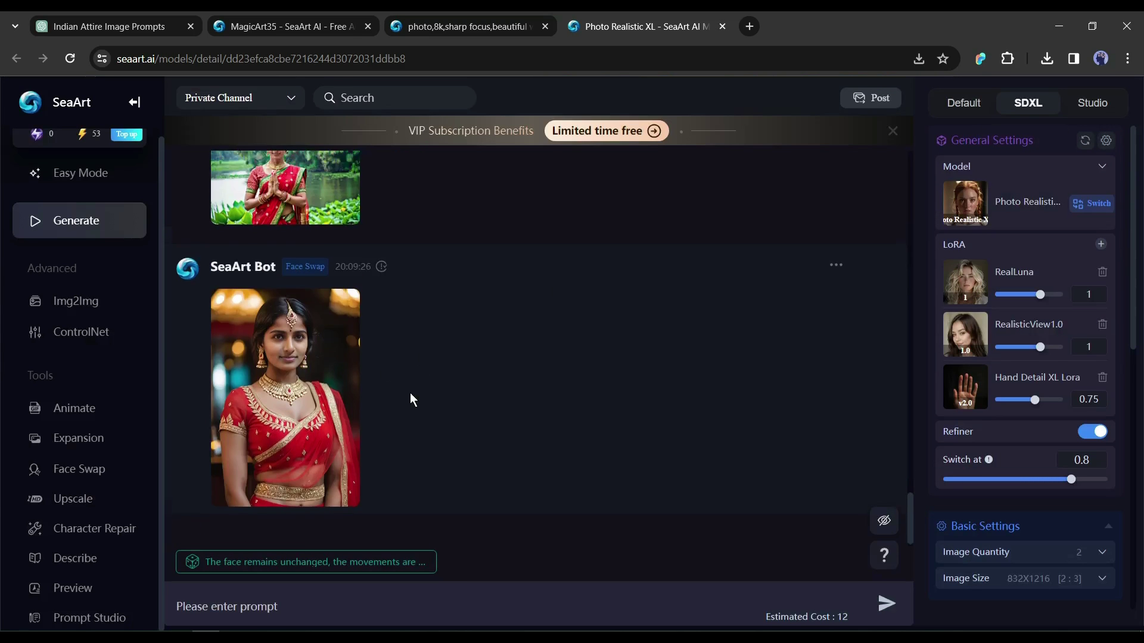
scroll(411, 399, up, 2)
scroll(410, 399, up, 2)
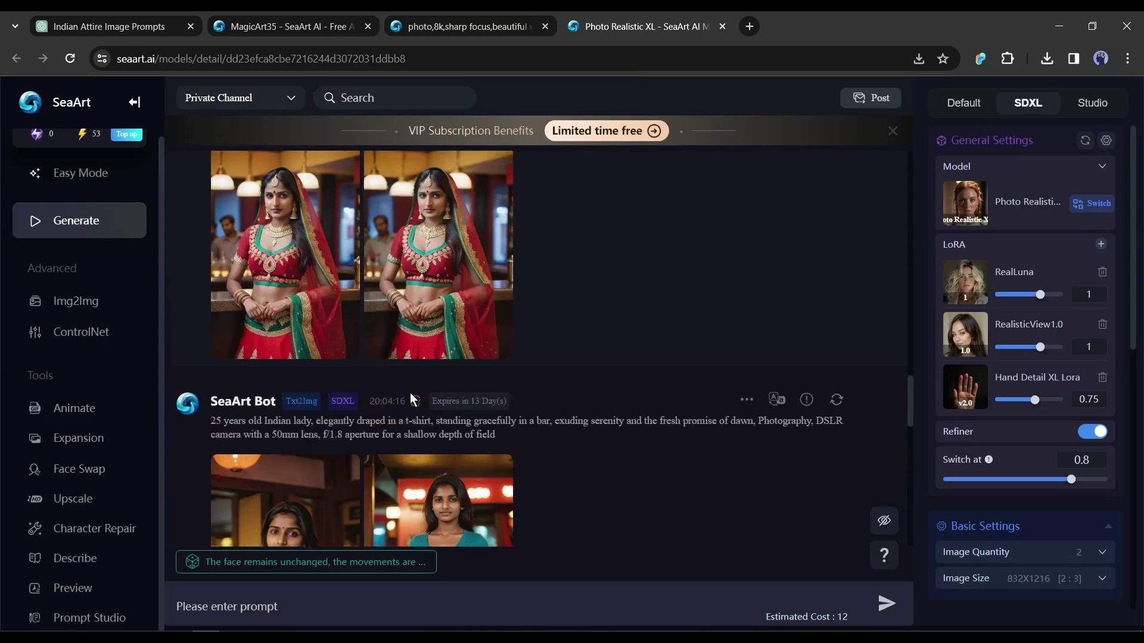
scroll(411, 394, up, 1)
scroll(438, 320, down, 2)
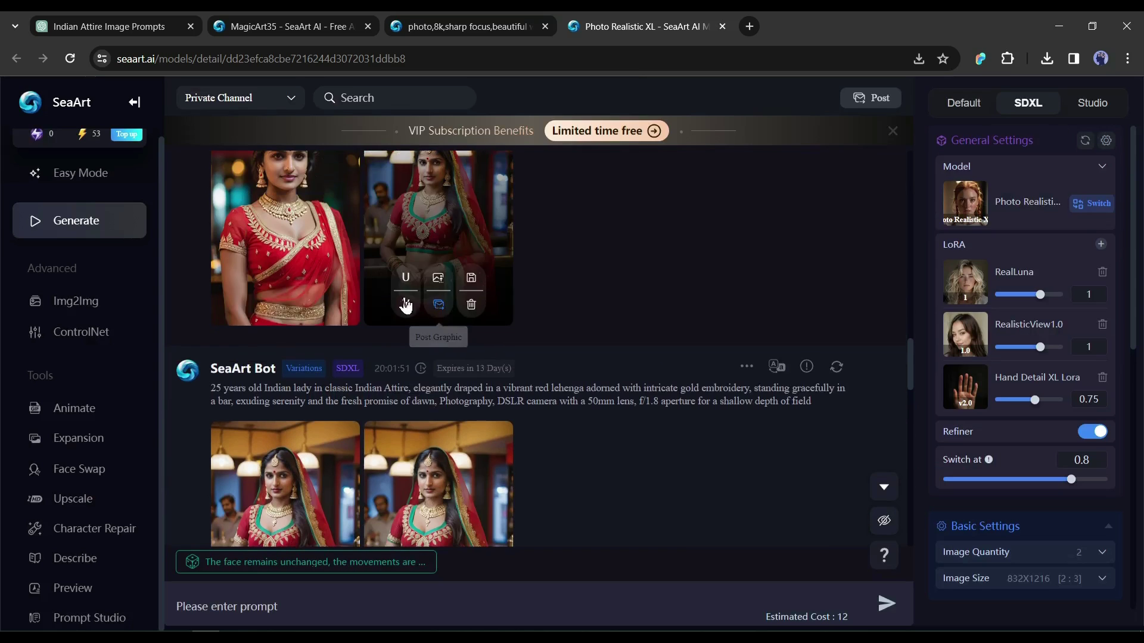
Open two earlier red lehenga portraits full-size for comparison, closing each
click(302, 217)
click(1115, 108)
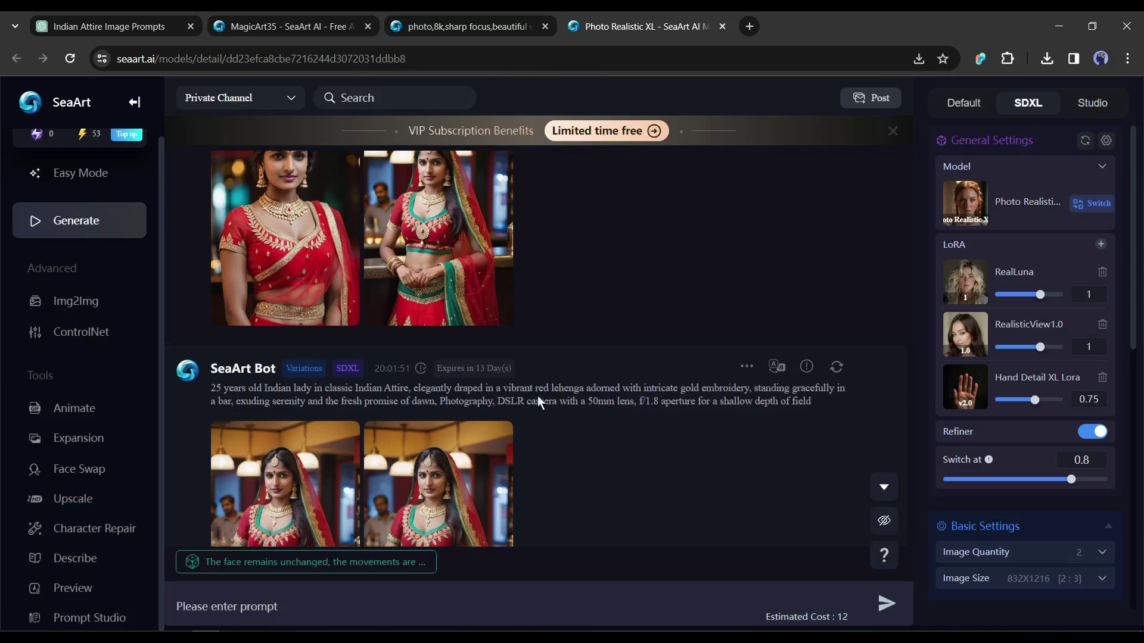
scroll(537, 396, down, 3)
scroll(522, 408, down, 1)
click(274, 380)
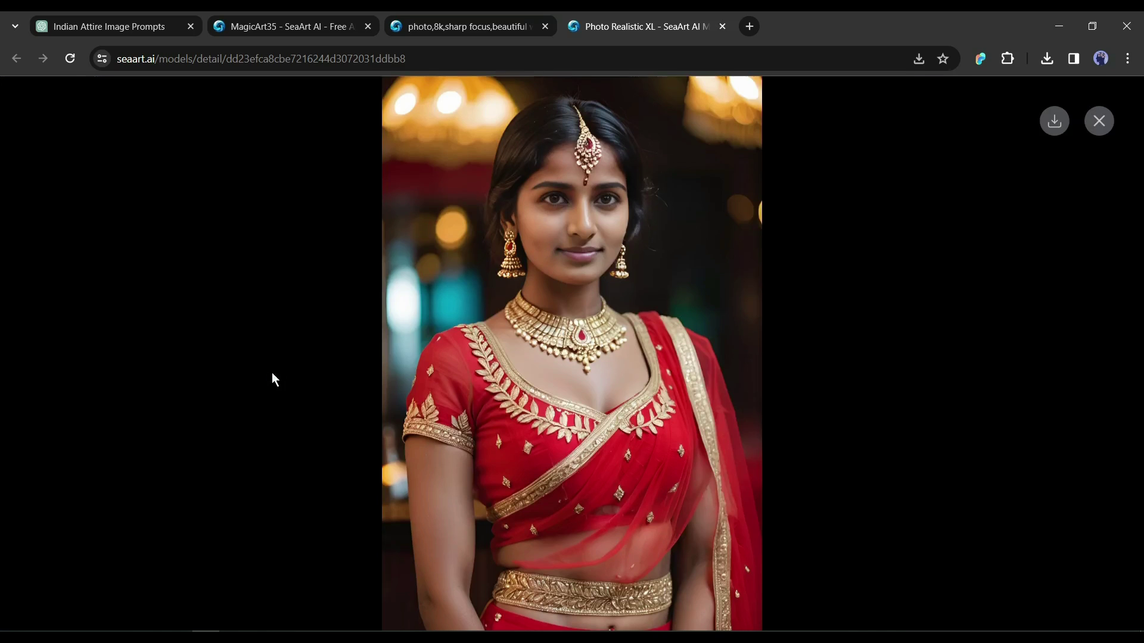
click(1100, 123)
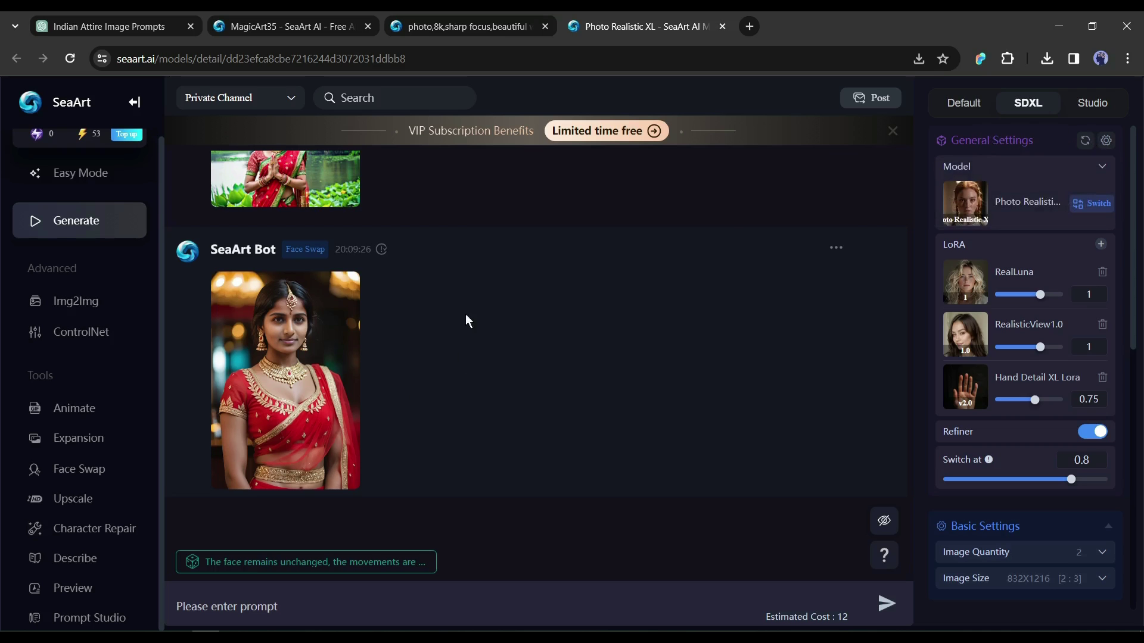
Go to the SeaArt home page and open Swift AI's AI Face Swap tool
click(135, 105)
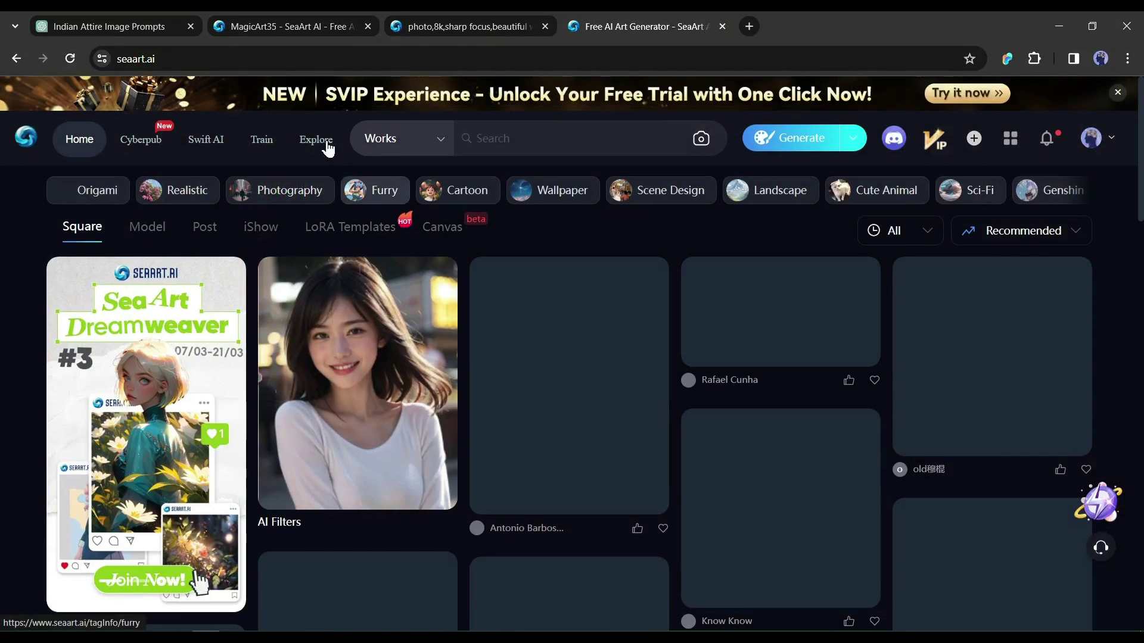
click(227, 145)
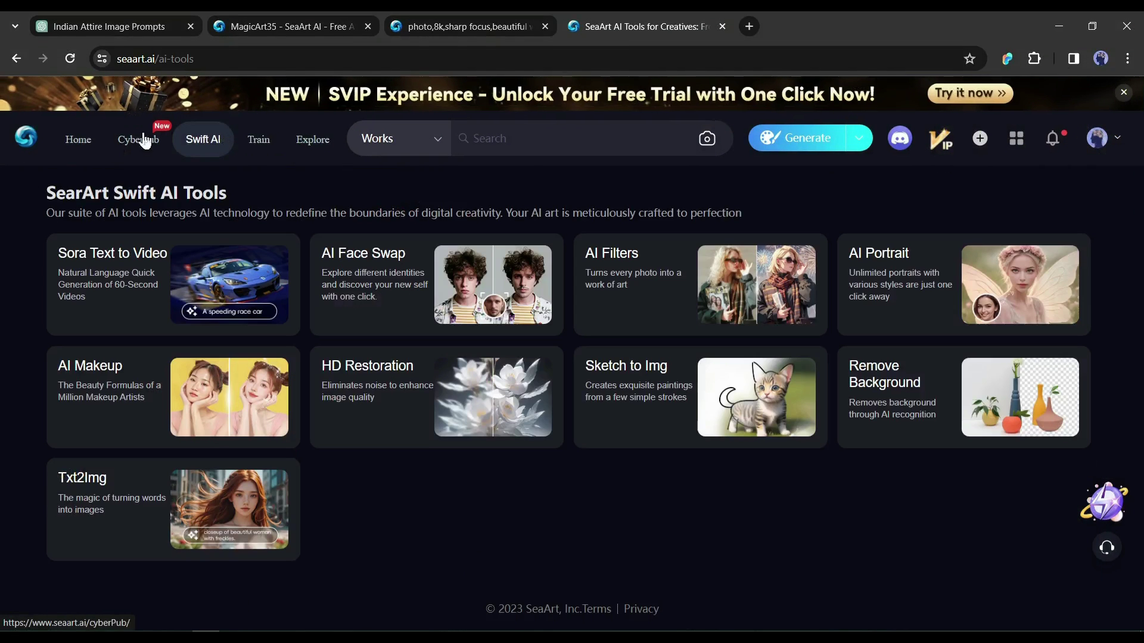
click(451, 297)
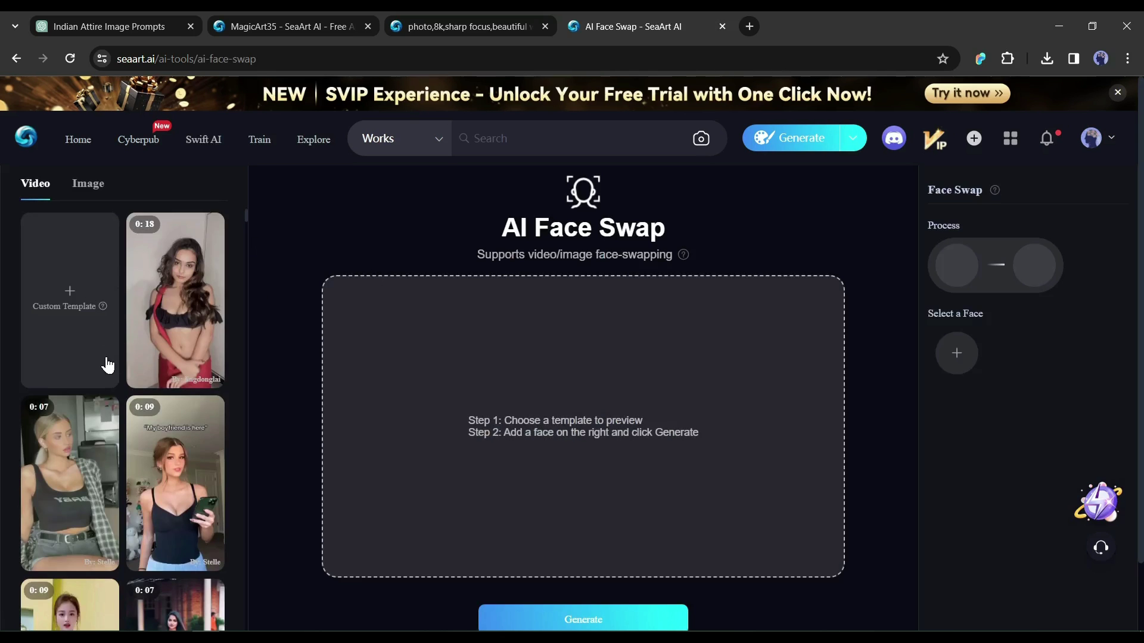
Use the 18-second dance video as template and add the generated model's face
click(175, 295)
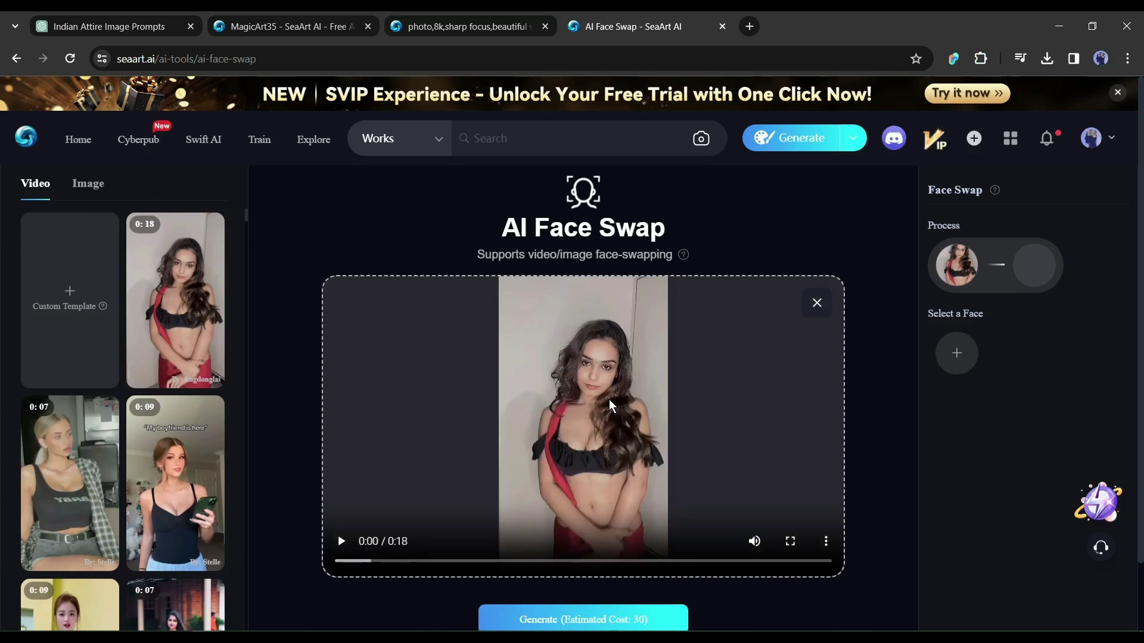
click(608, 400)
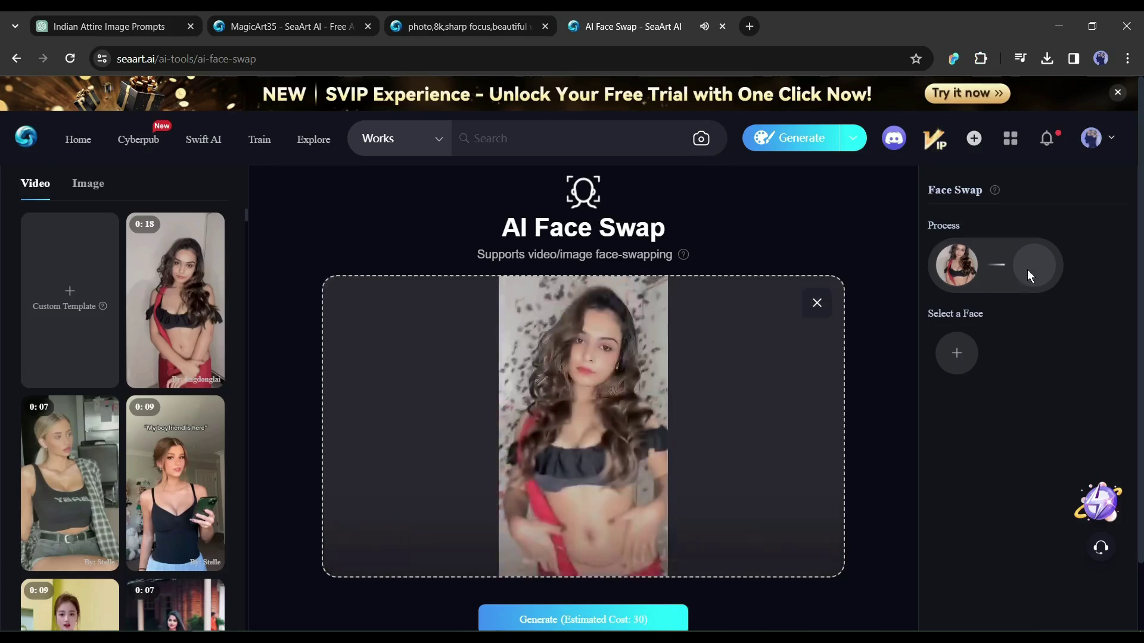
click(954, 357)
double_click(832, 330)
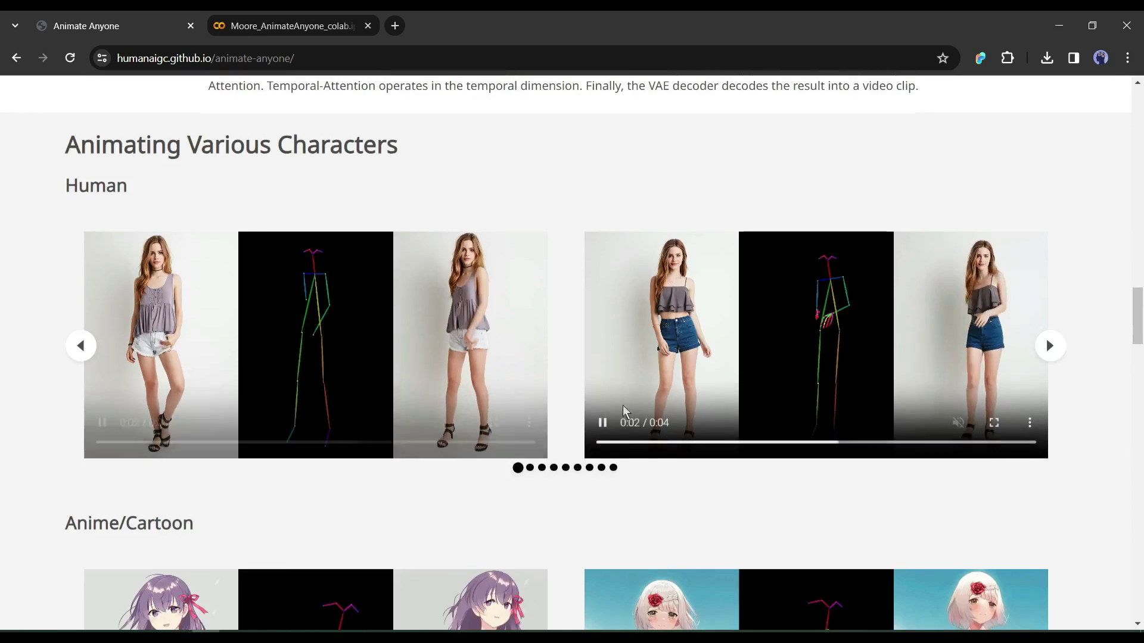
scroll(623, 405, down, 2)
scroll(623, 404, down, 2)
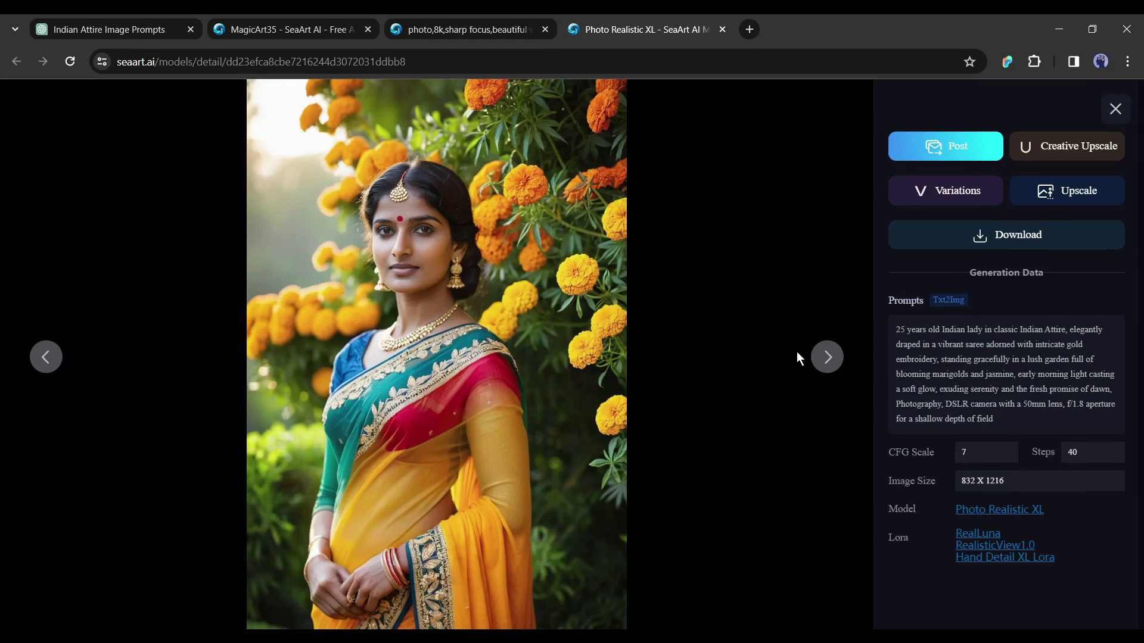
Flip back and forth between the two saree-in-garden portraits in the detail viewer
click(825, 364)
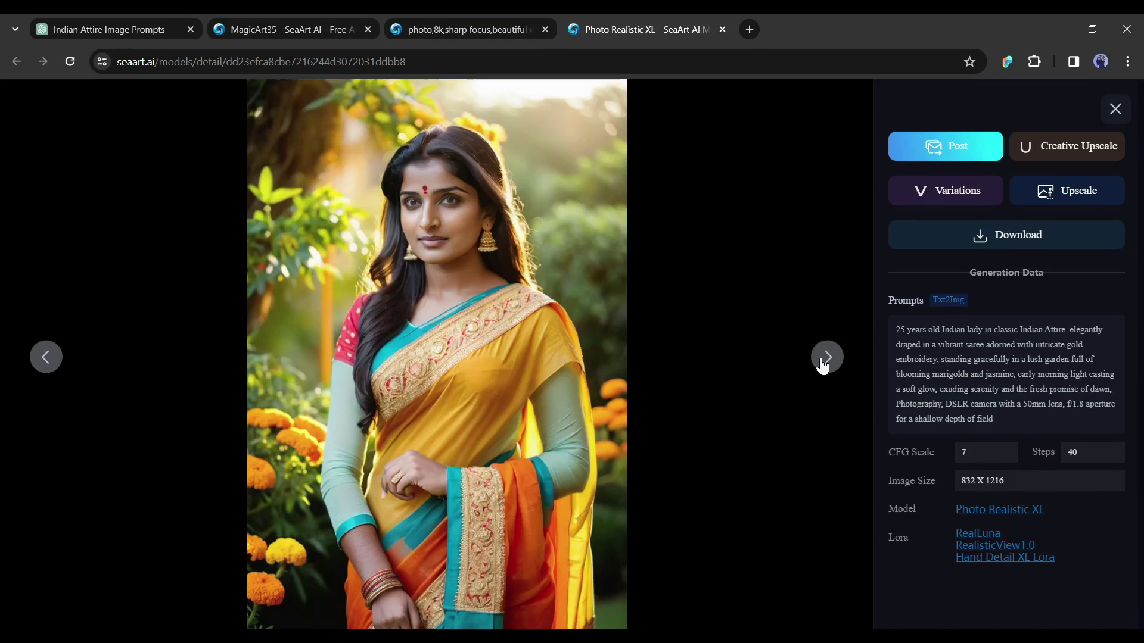
click(42, 364)
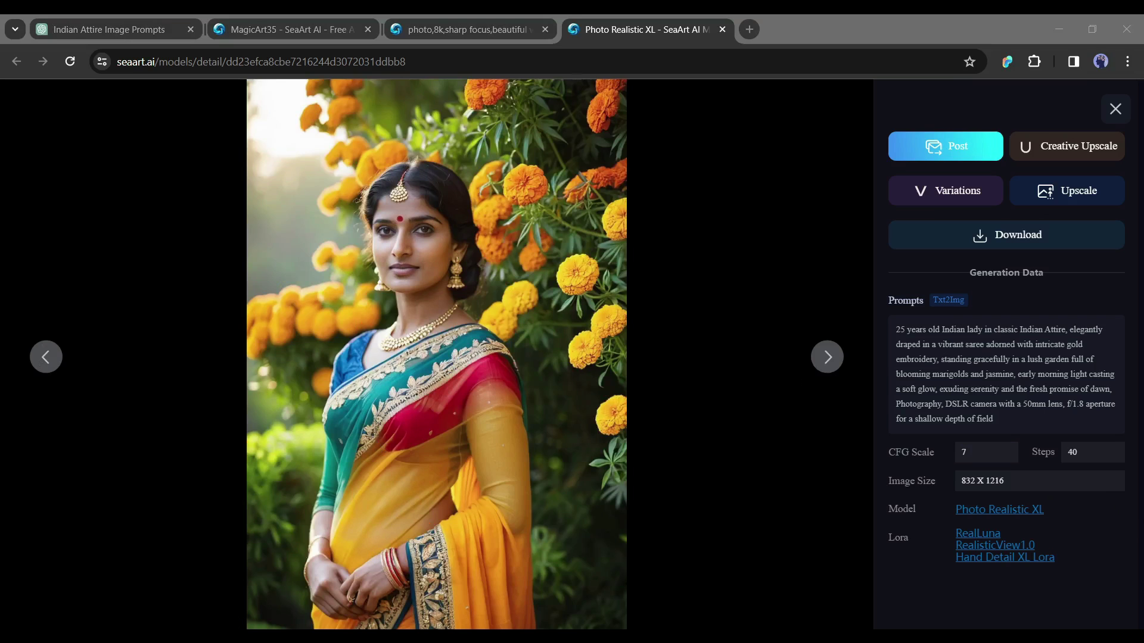
click(36, 370)
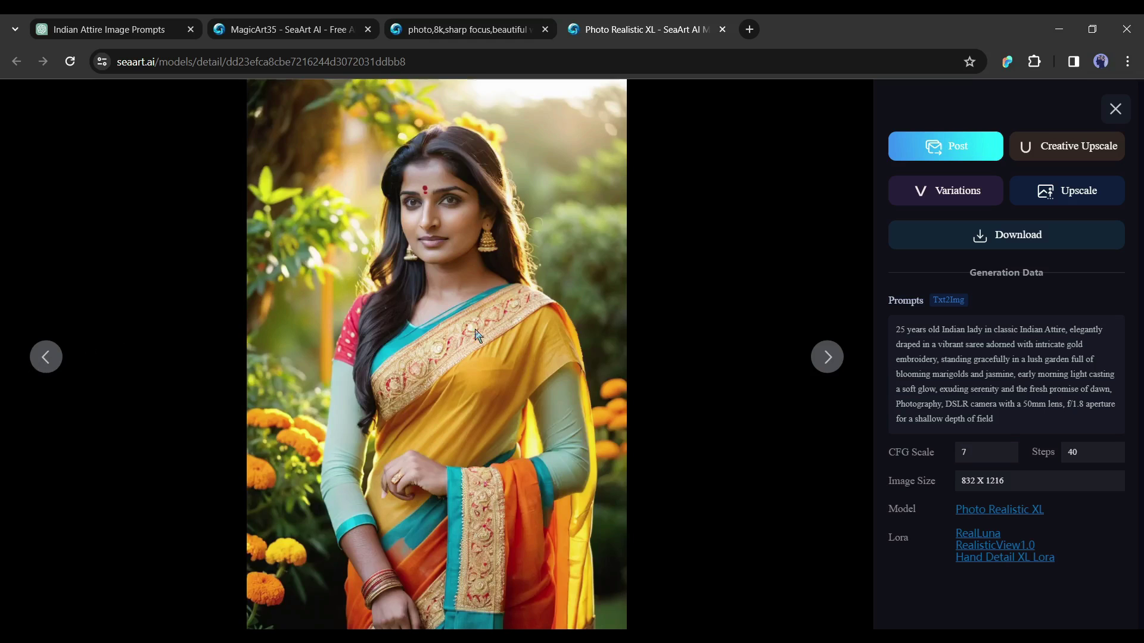
click(823, 368)
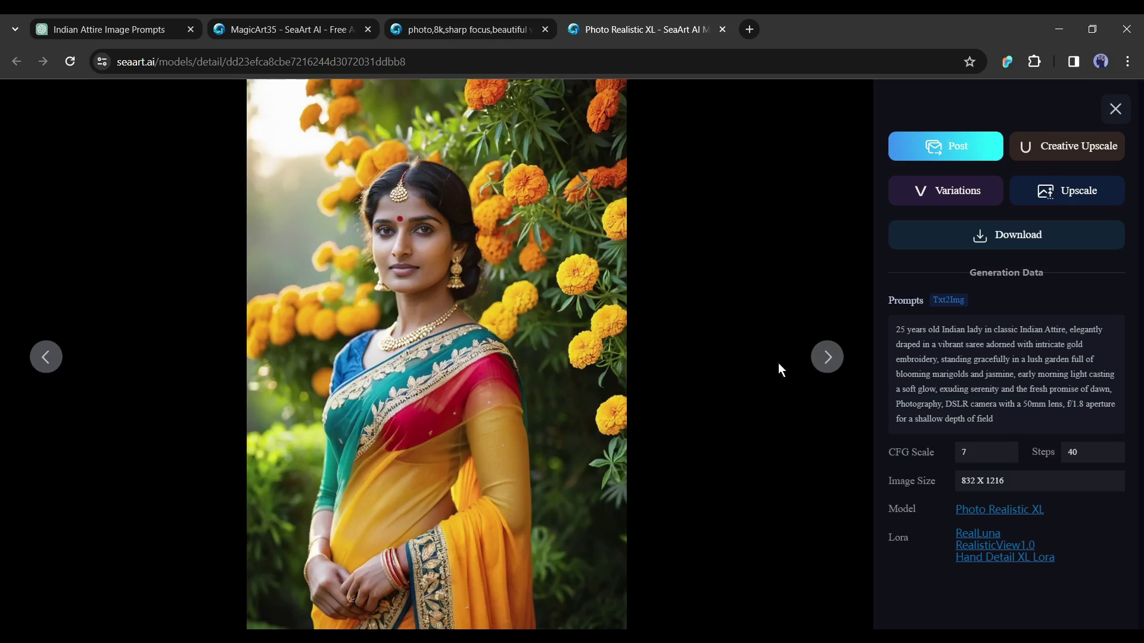